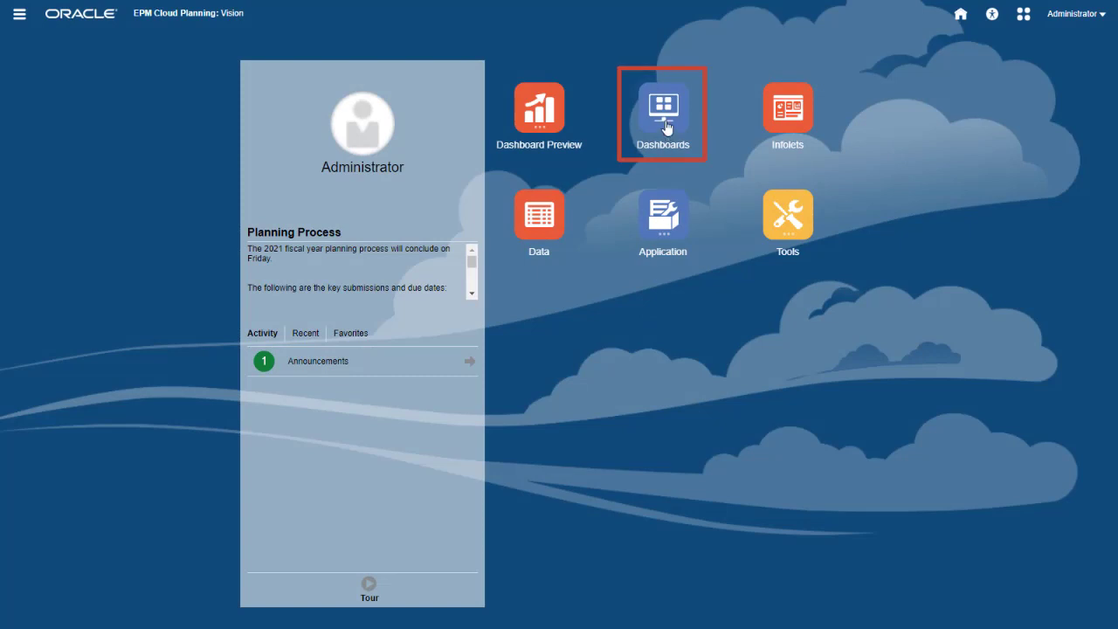
From the Dashboards page, create a new blank Dashboard 2.0
click(666, 127)
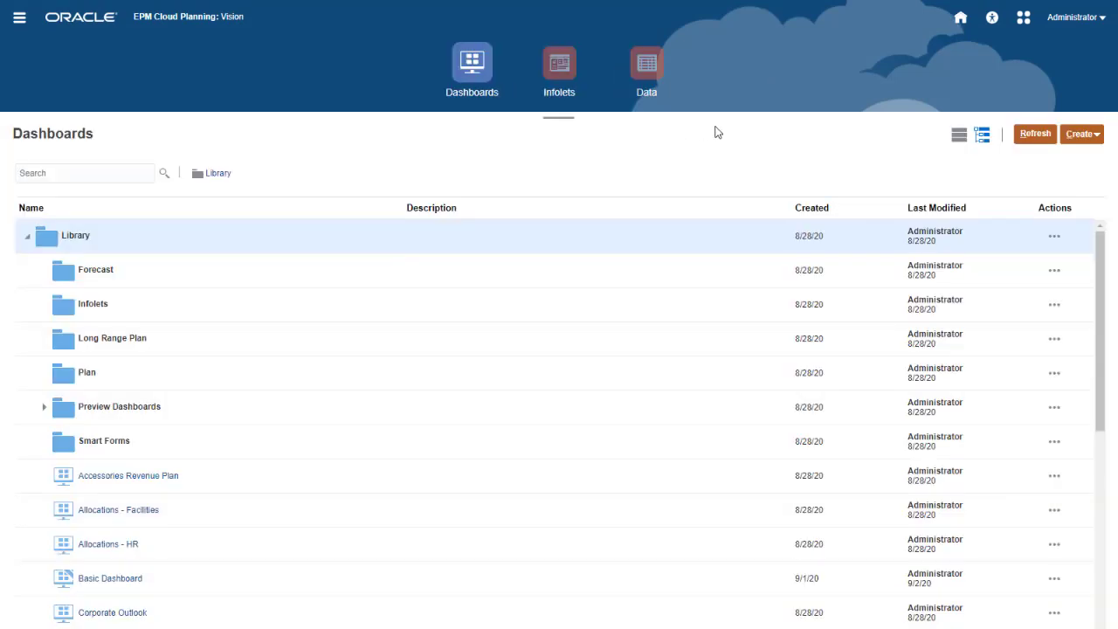
click(1082, 136)
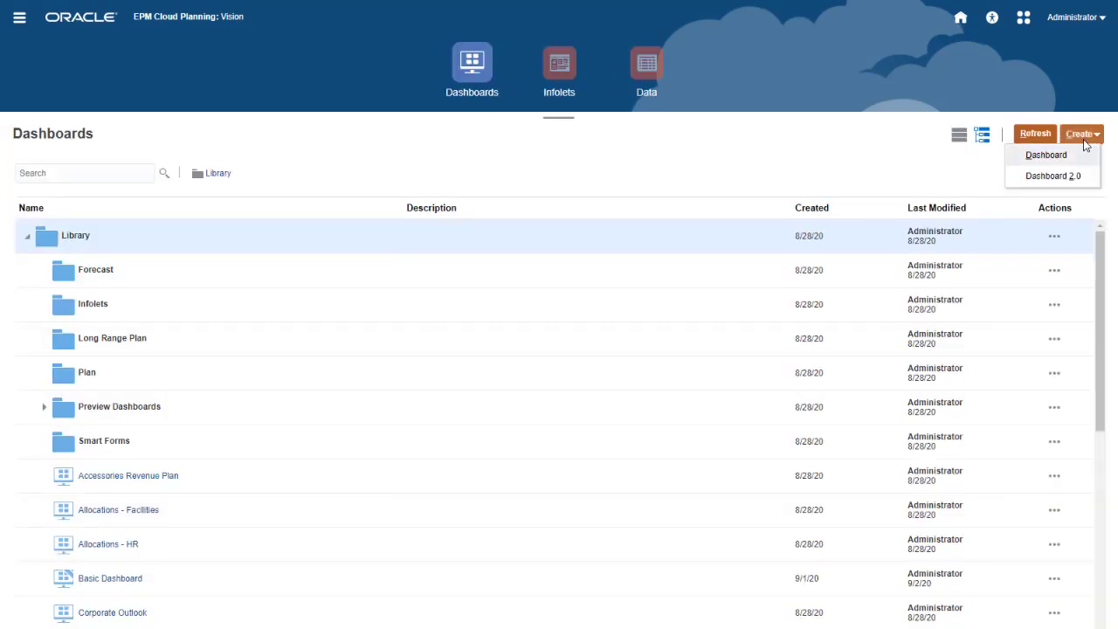
click(1052, 175)
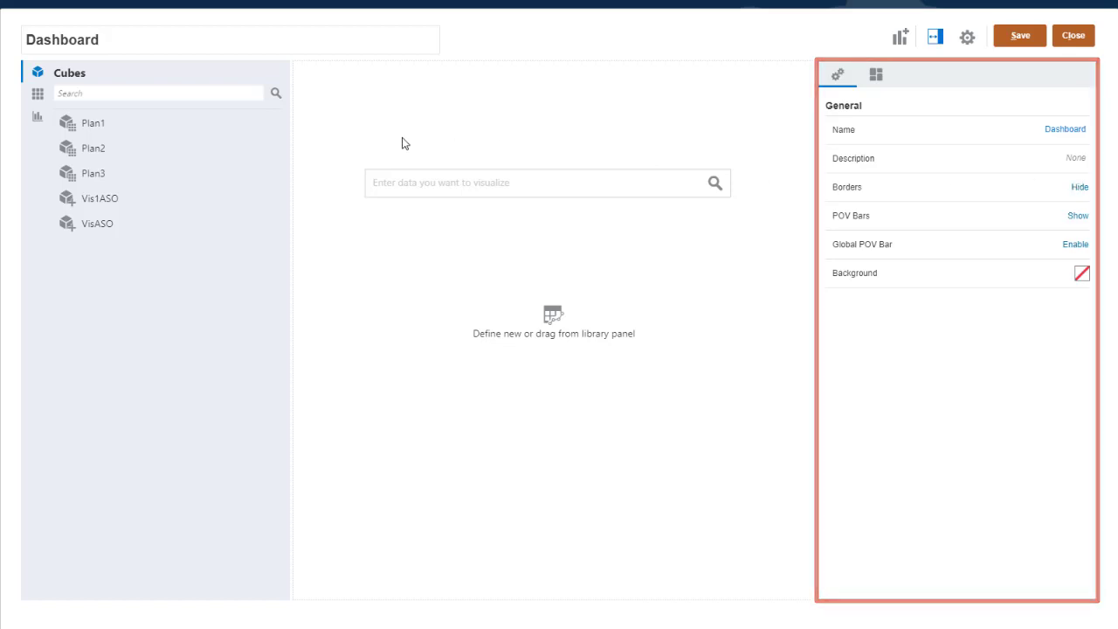
Find 'balan' in the Library and add Balance Sheet - Forecast Drill as a bar chart
click(35, 102)
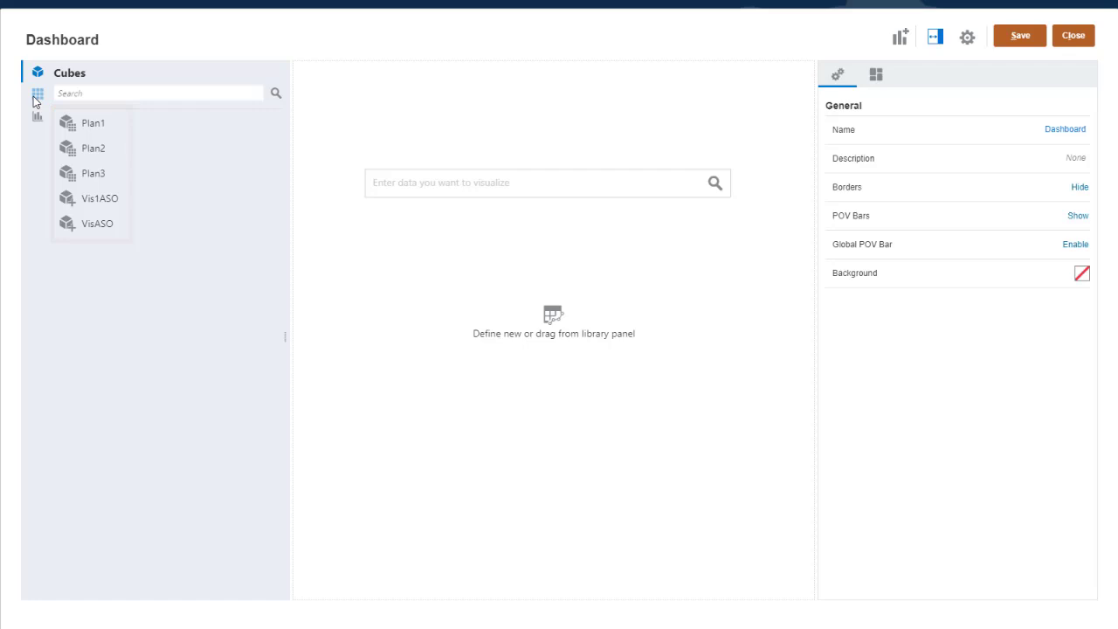
click(35, 101)
click(278, 93)
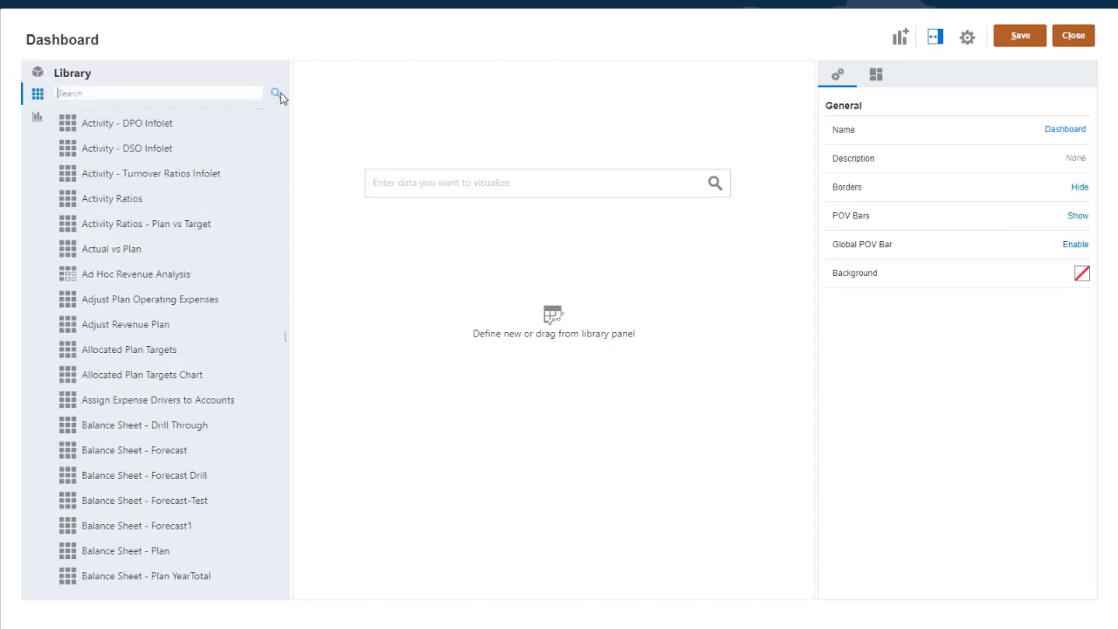
text(balan)
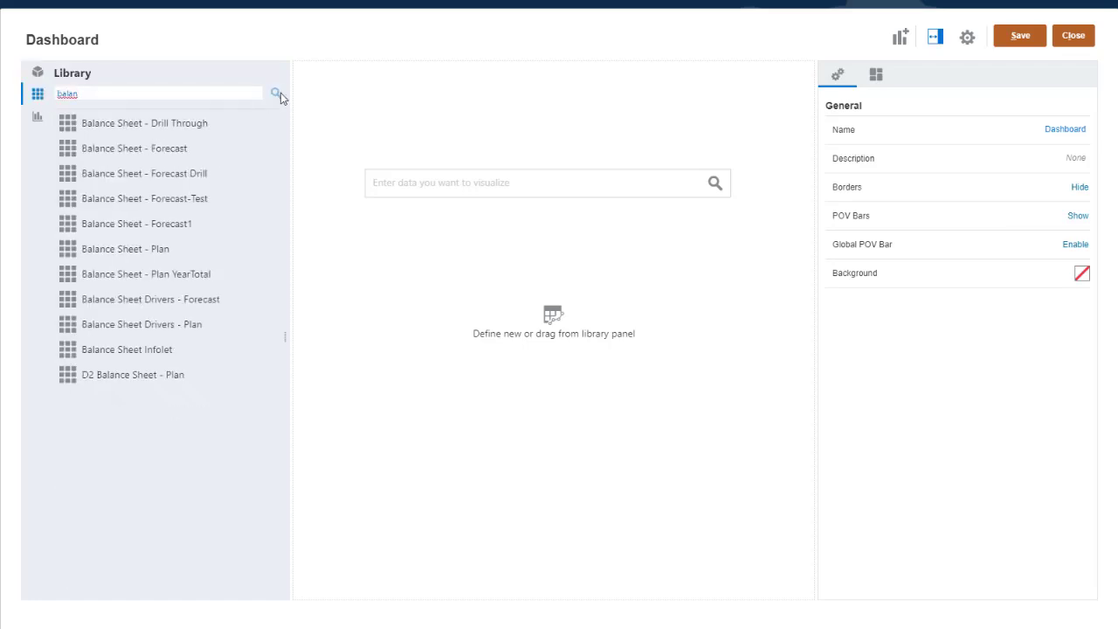
drag(87, 173, 394, 196)
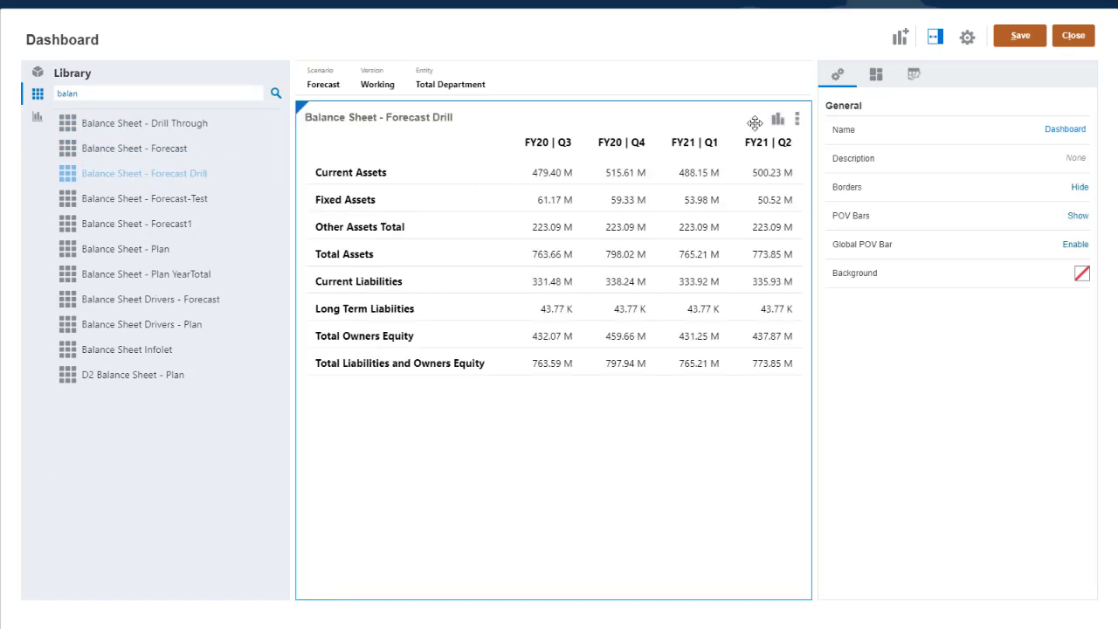
click(776, 120)
click(661, 157)
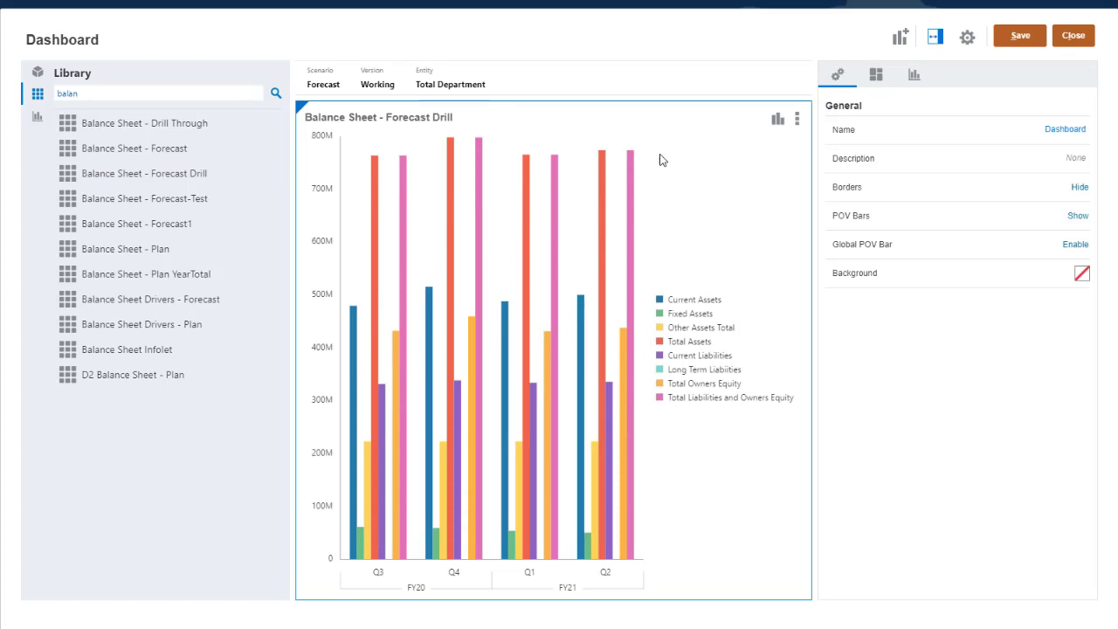
Drill into Q3 months and Current Assets accounts, then back up to quarterly totals
click(377, 576)
mouse_move(356, 437)
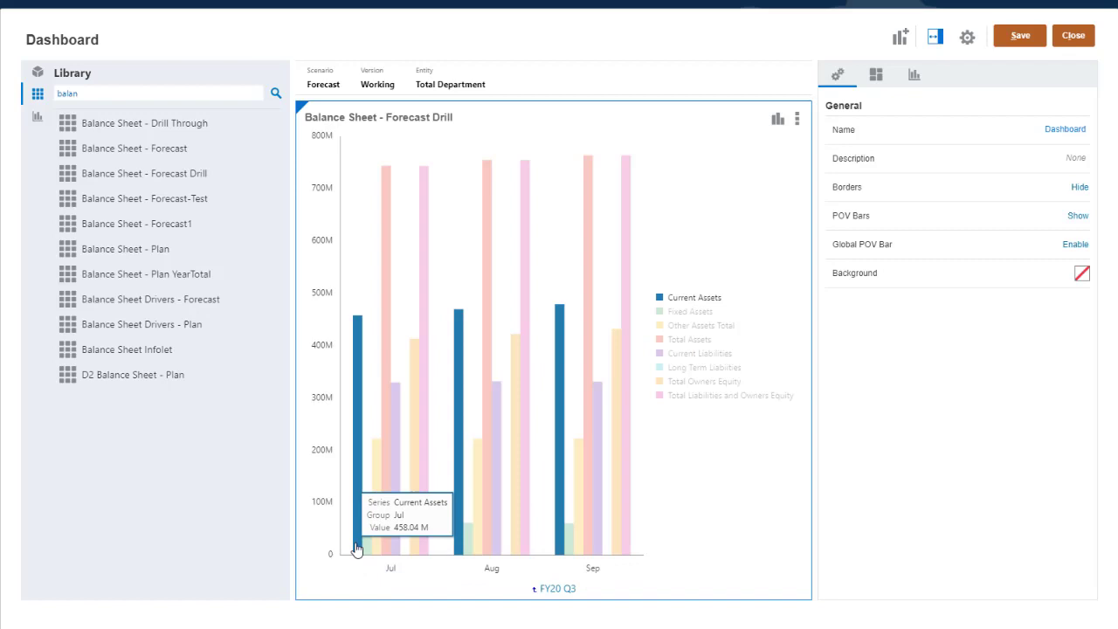
click(356, 548)
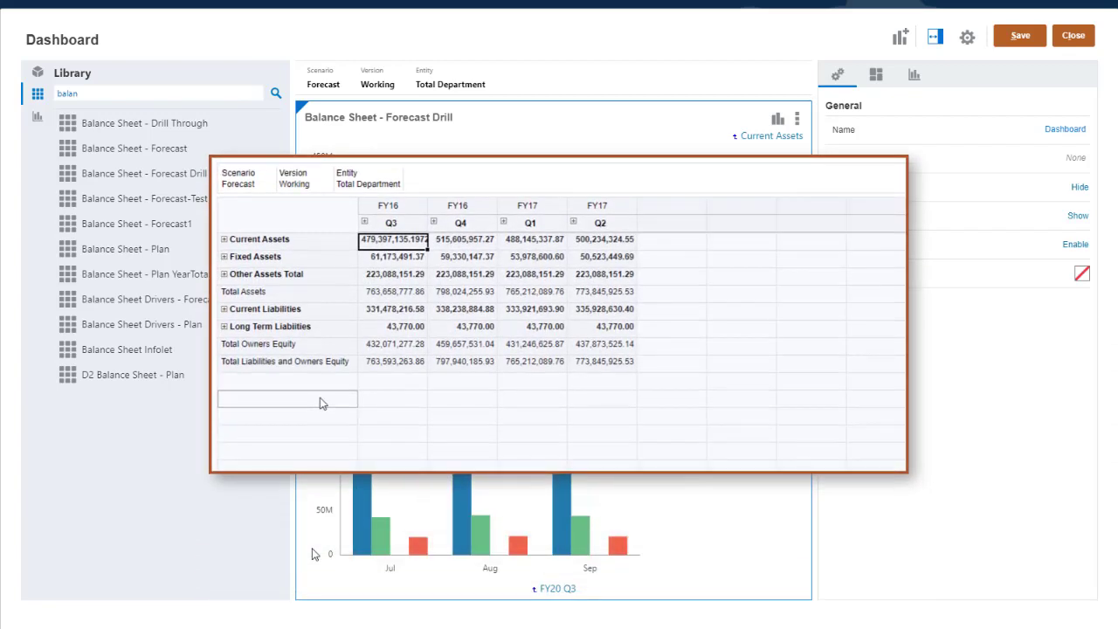
click(364, 222)
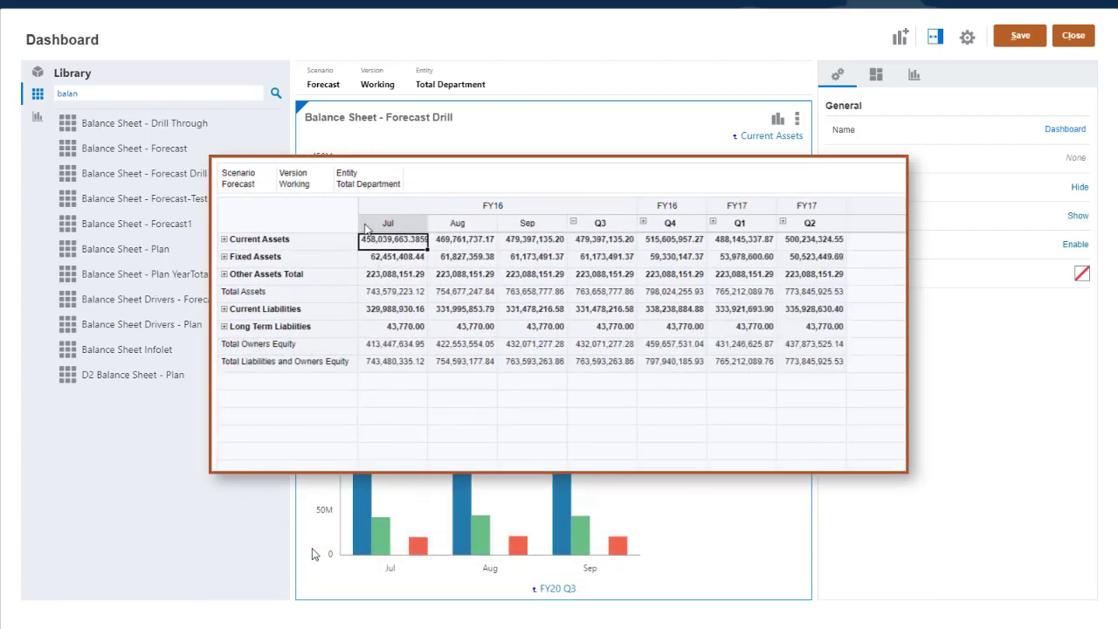
click(225, 239)
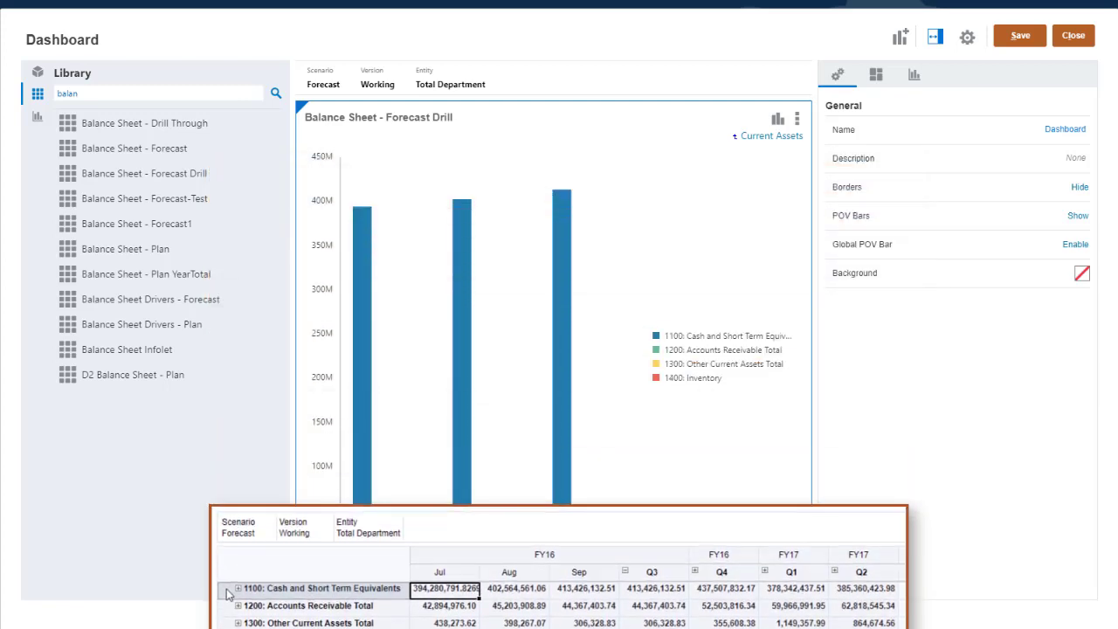
click(552, 590)
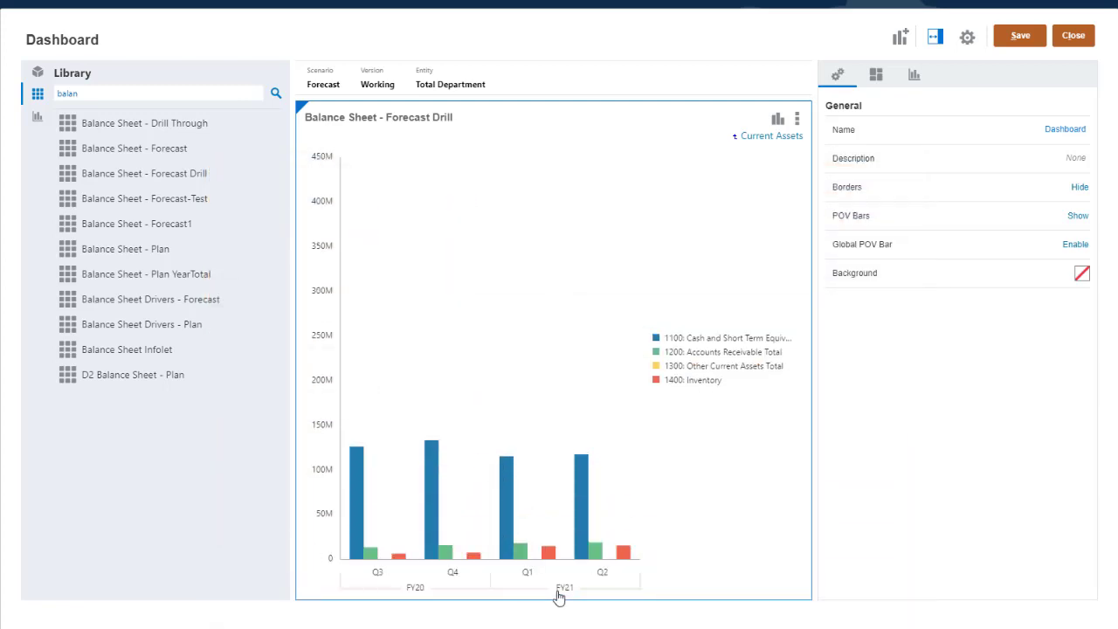
click(773, 137)
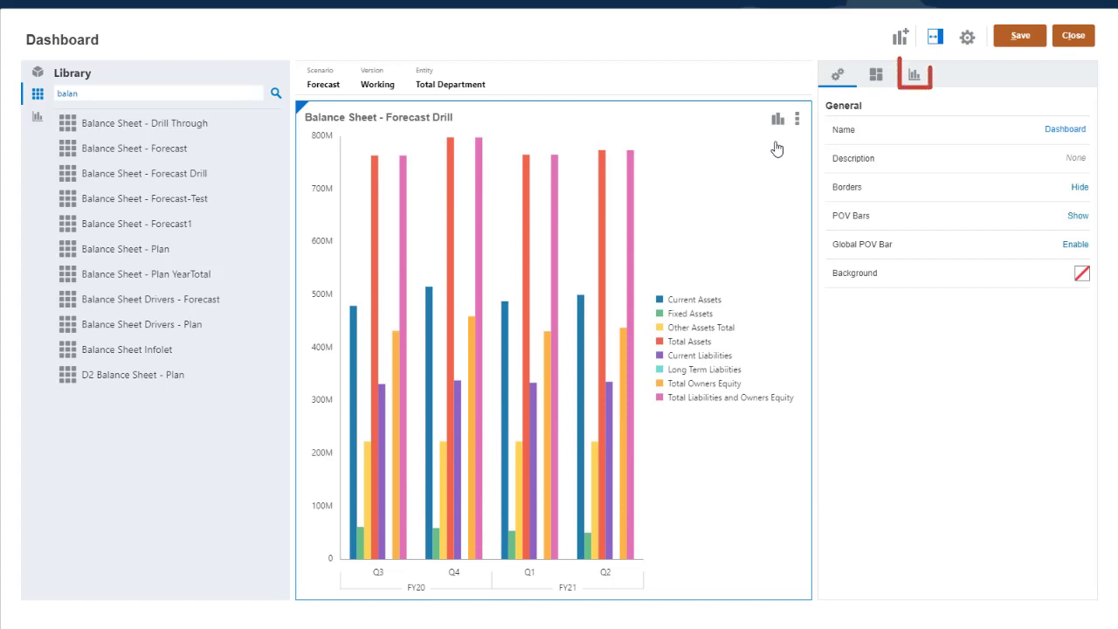
Scale the bar chart values to M - Million and make the bars horizontal
click(914, 77)
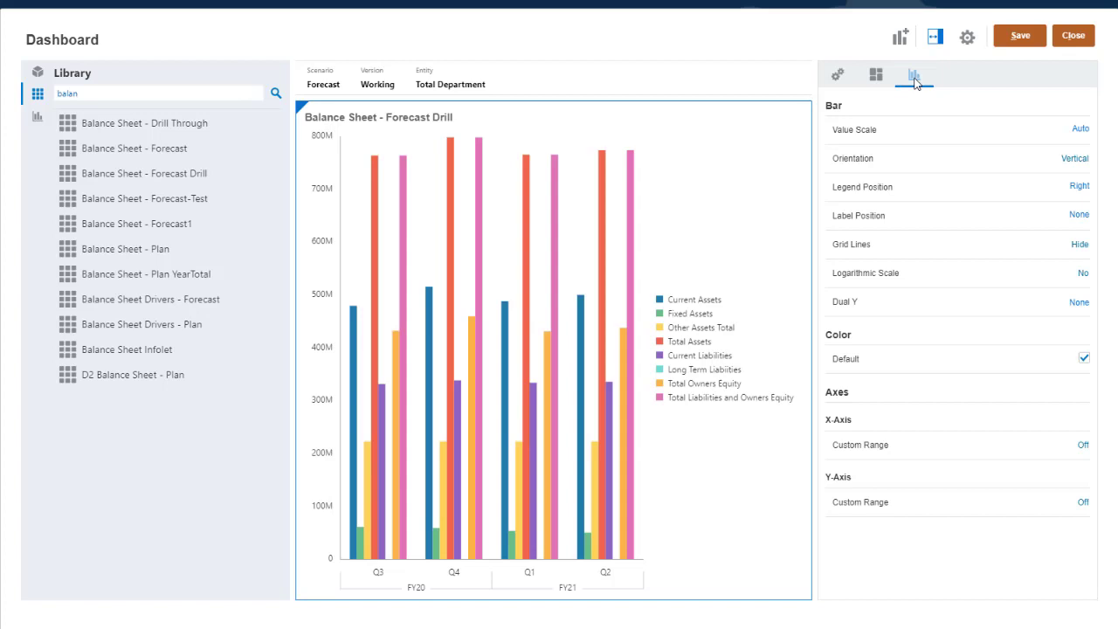
click(1080, 129)
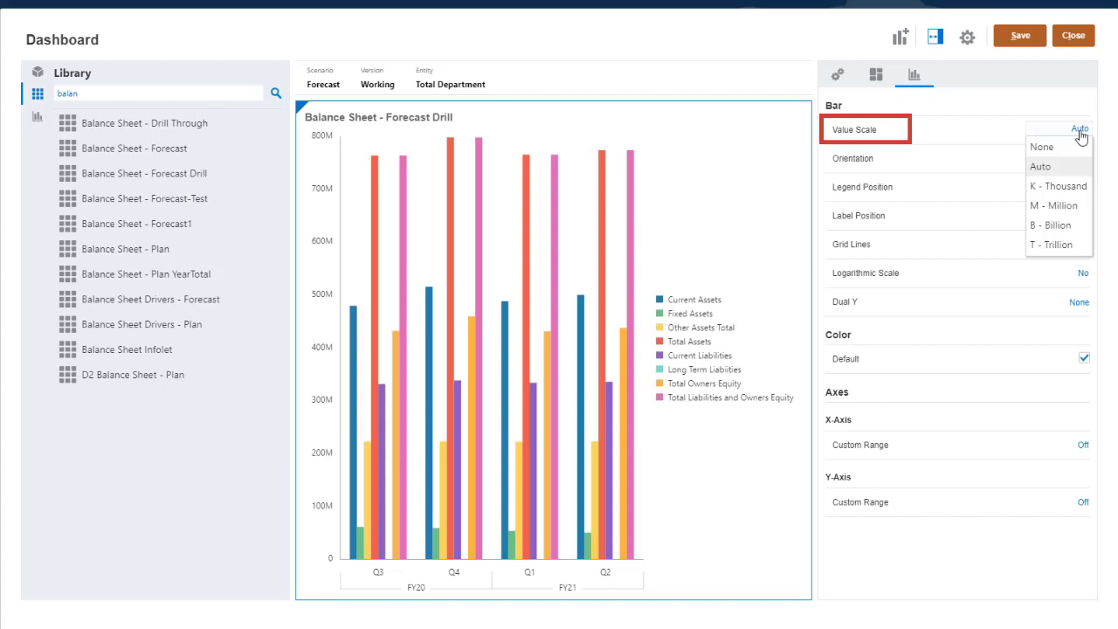
click(1044, 147)
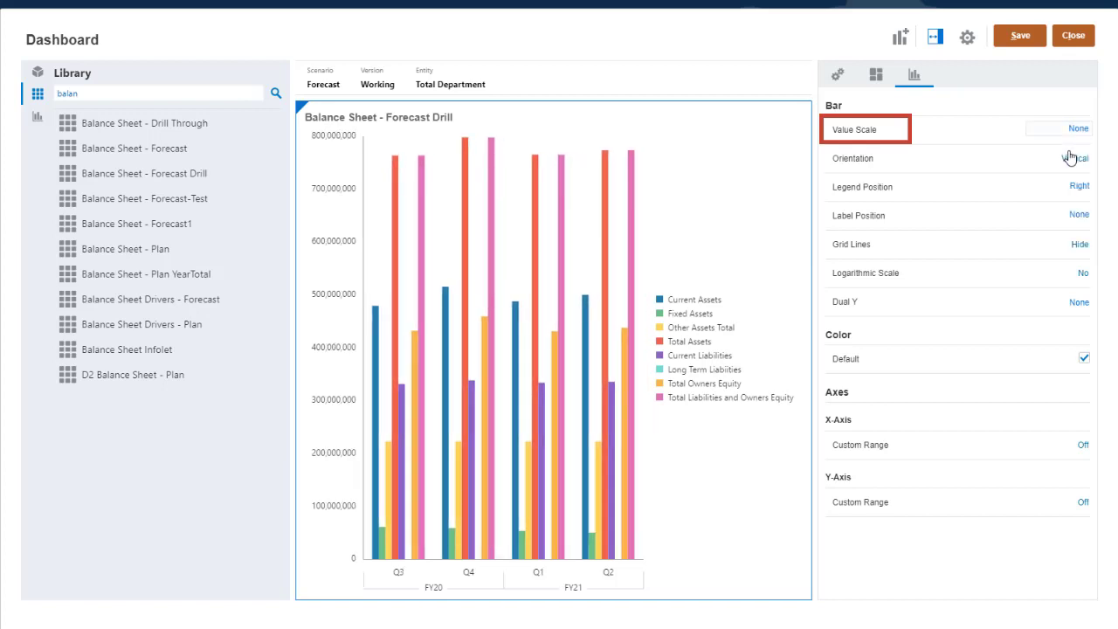
click(1079, 130)
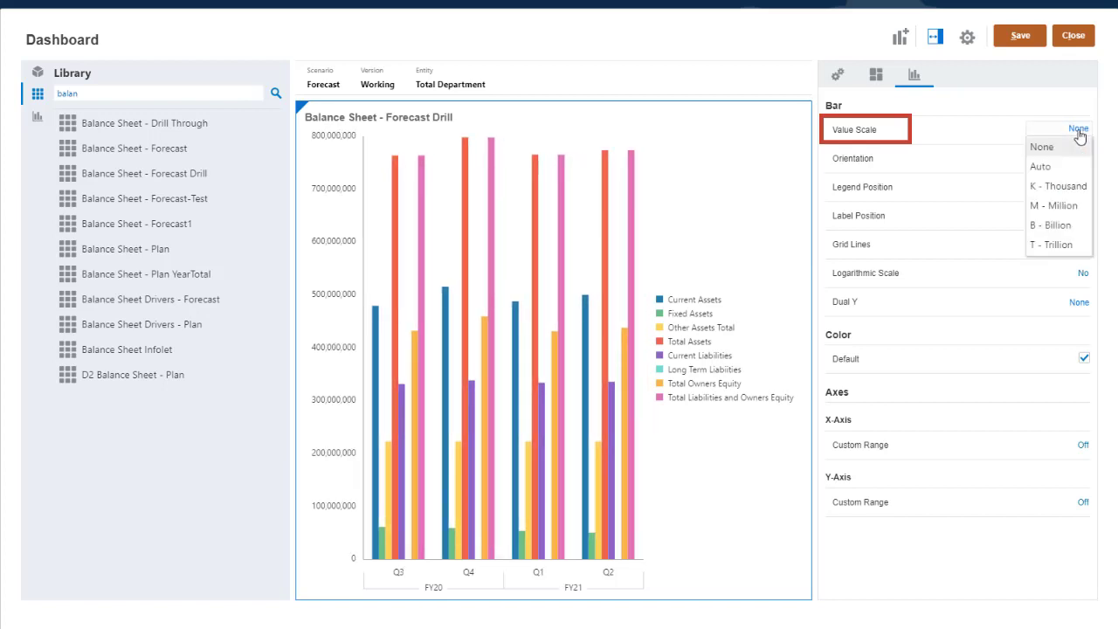
click(1087, 207)
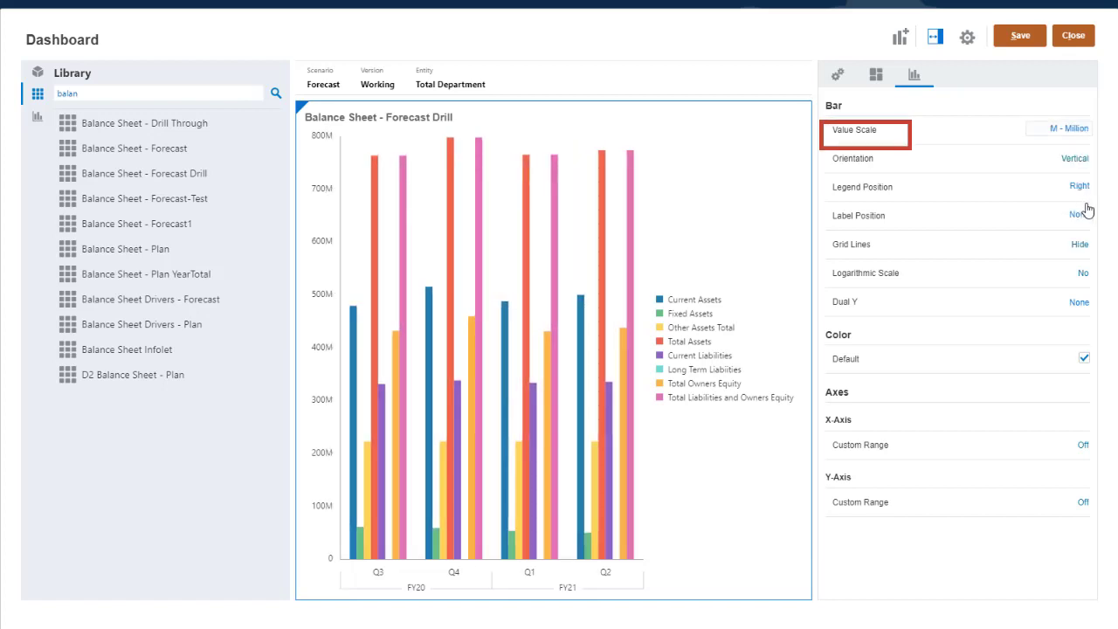
click(1074, 159)
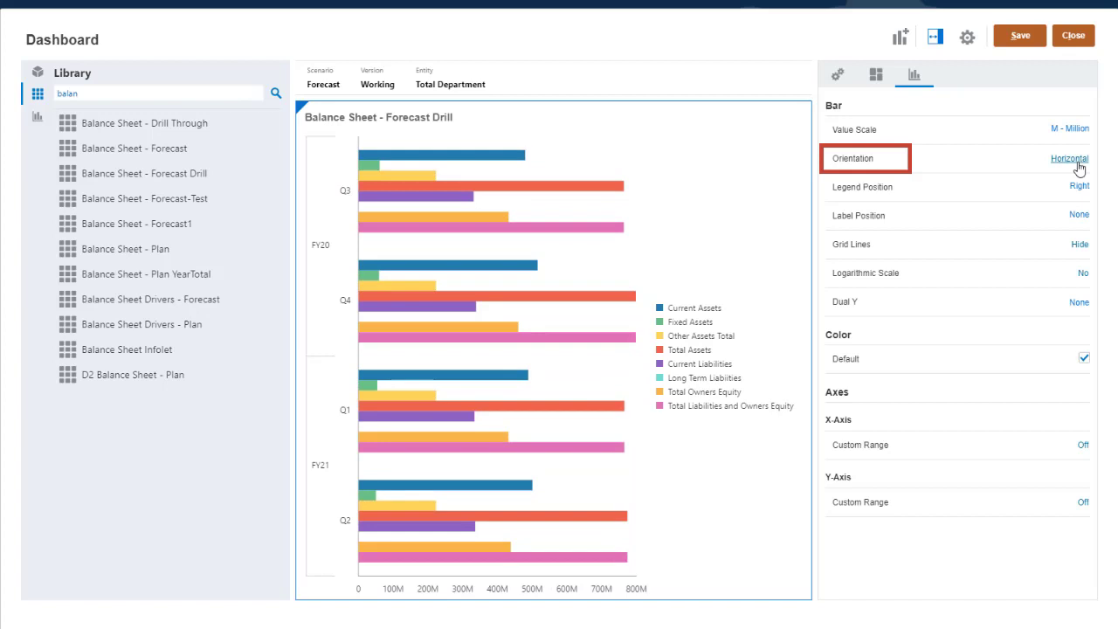
Put the legend at the bottom, set label position to None, and show grid lines
click(1078, 186)
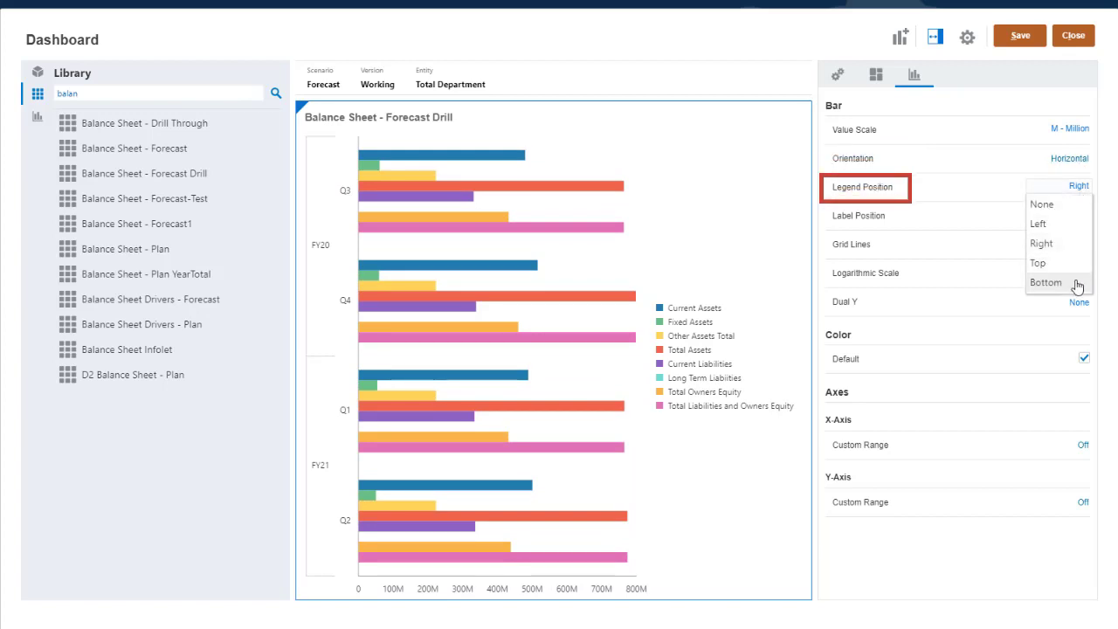
click(1076, 283)
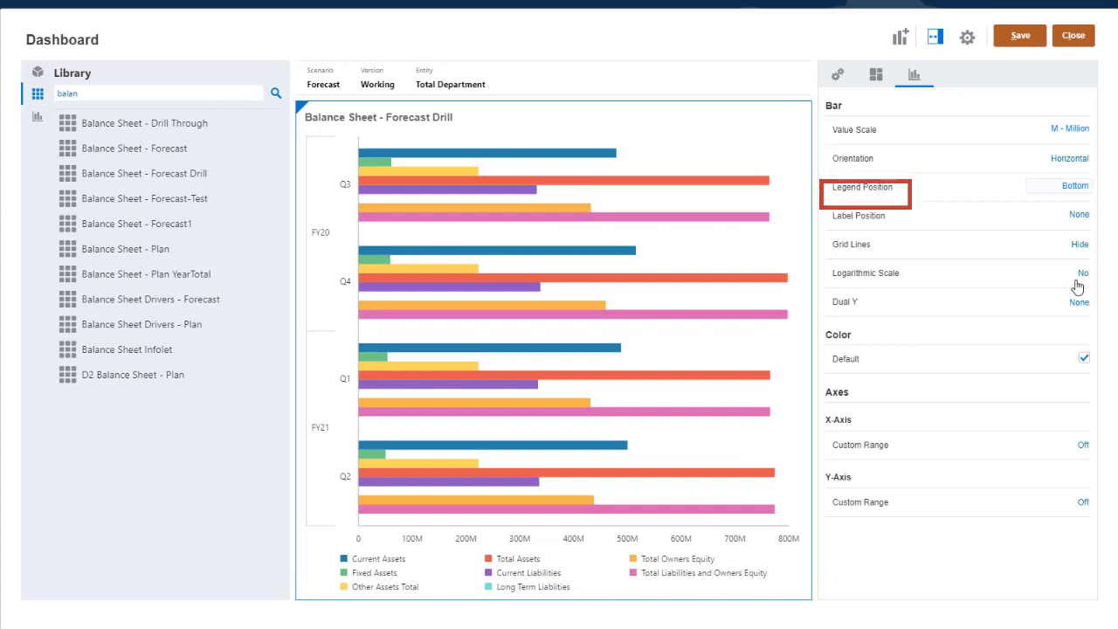
click(1080, 215)
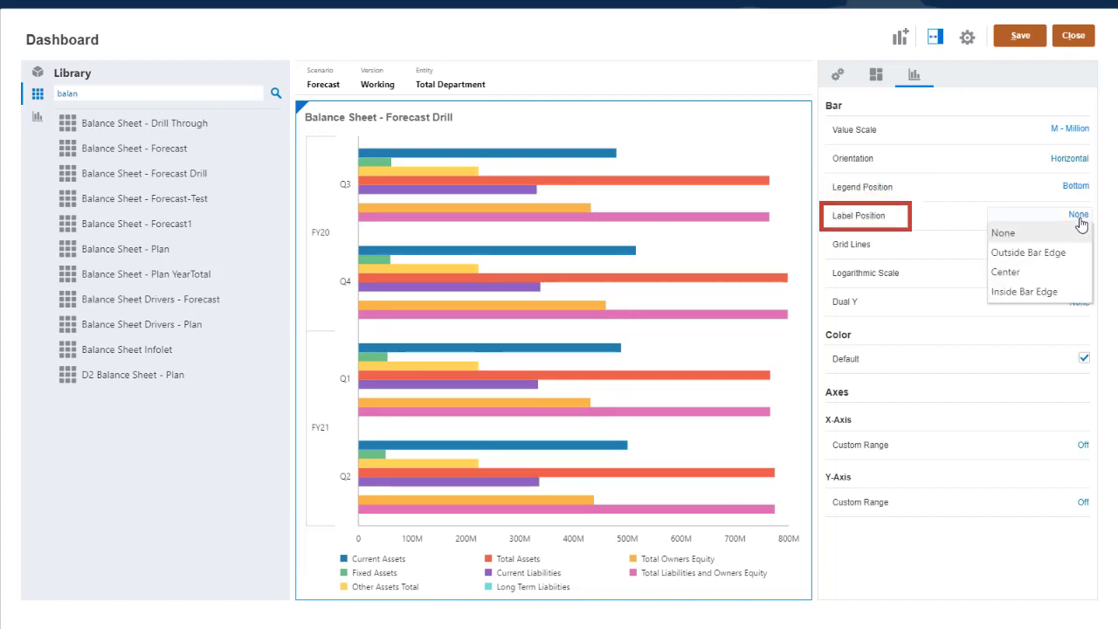
click(1087, 254)
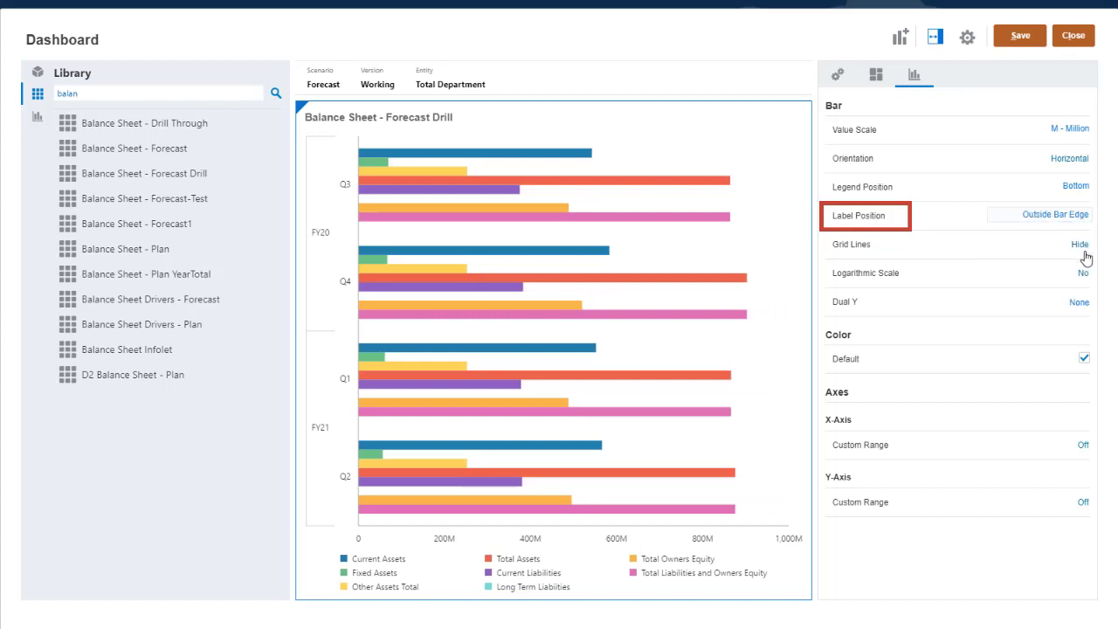
click(1083, 218)
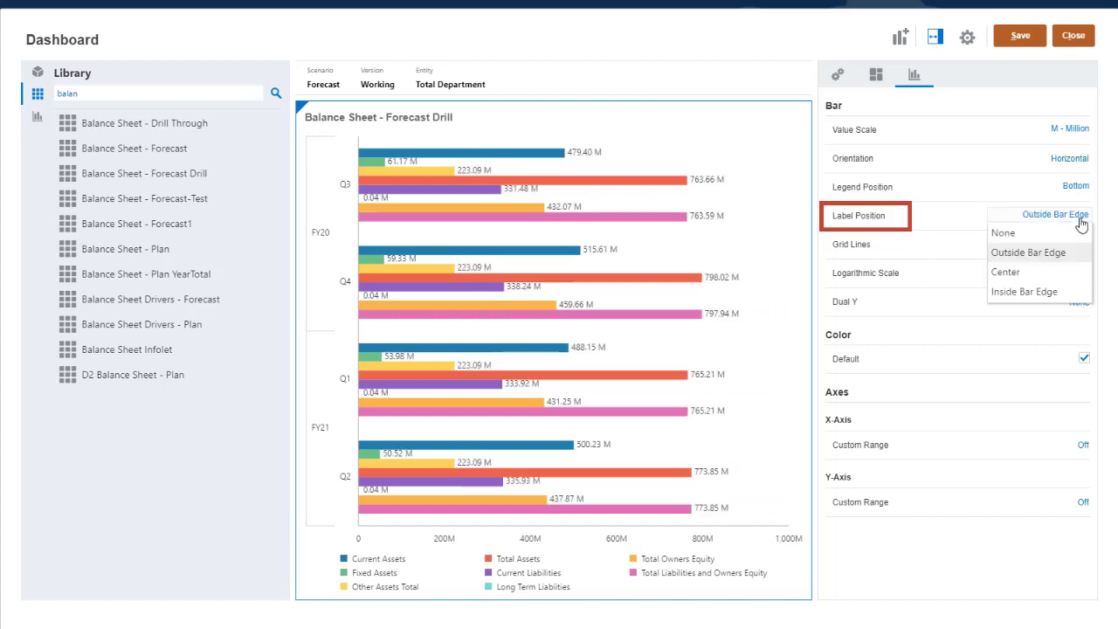
click(1085, 232)
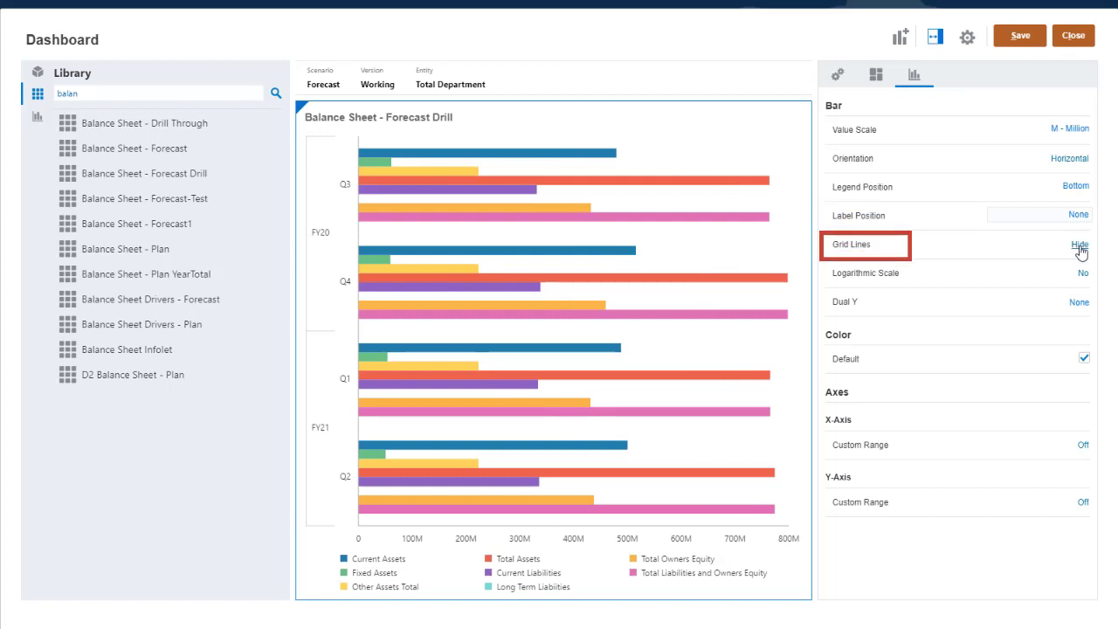
click(1080, 246)
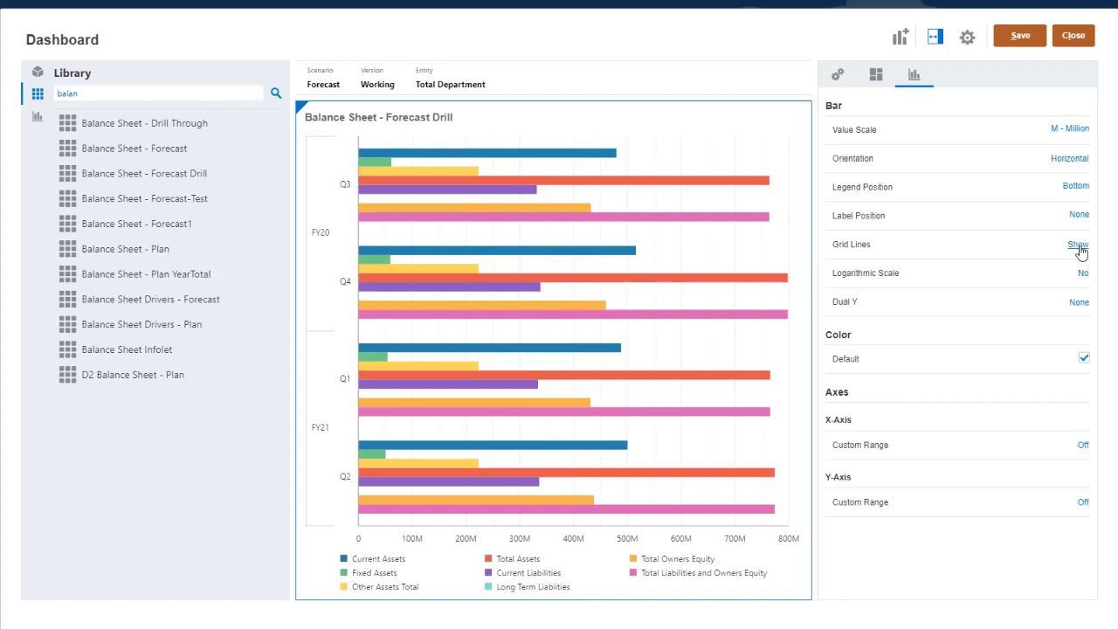
Add Gross Profit % beside the balance sheet as a bar chart and maximize it
double_click(118, 94)
text(gross)
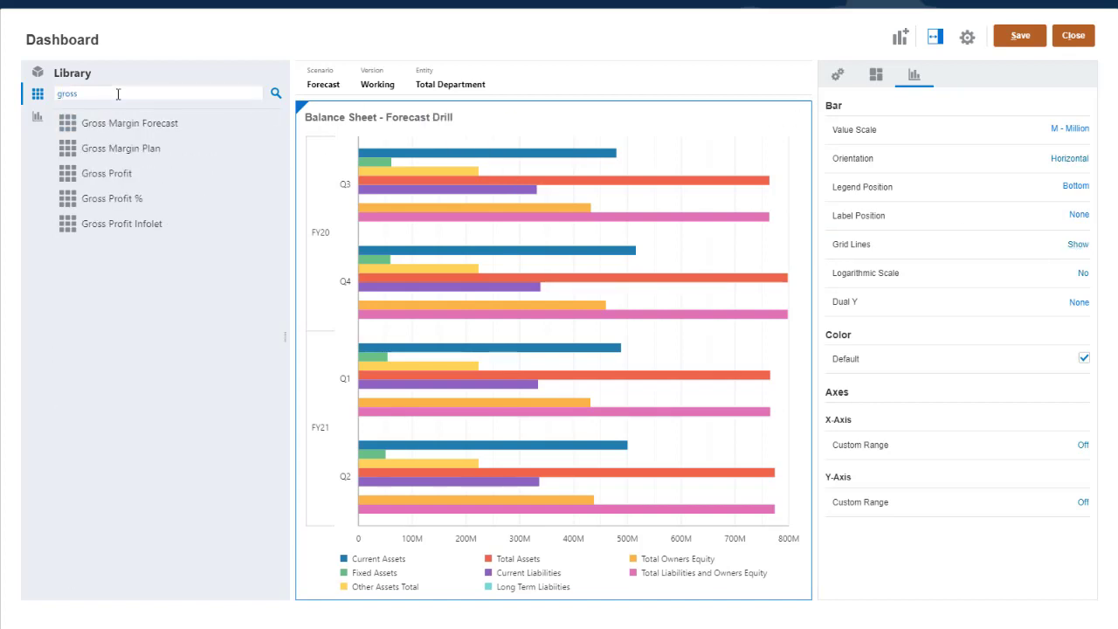
drag(112, 198, 799, 249)
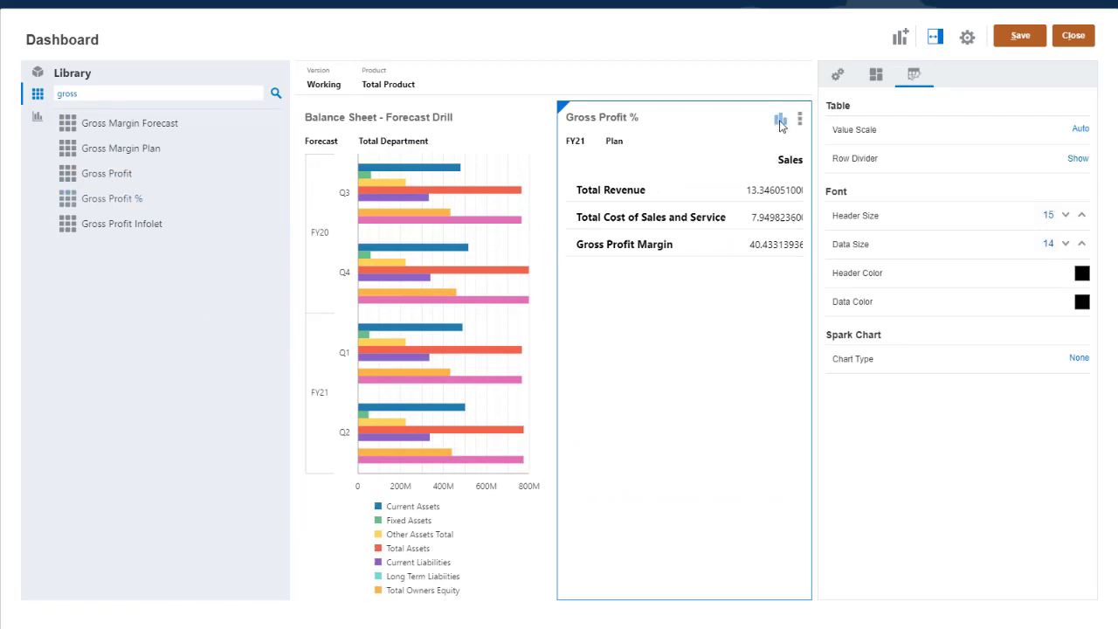
click(780, 122)
click(668, 158)
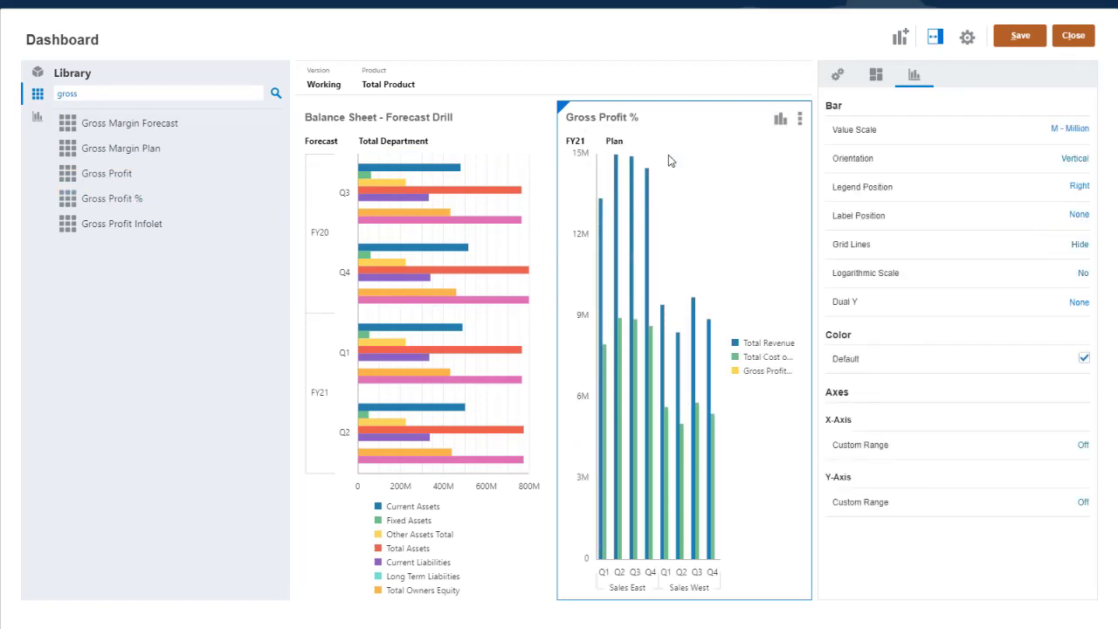
click(801, 121)
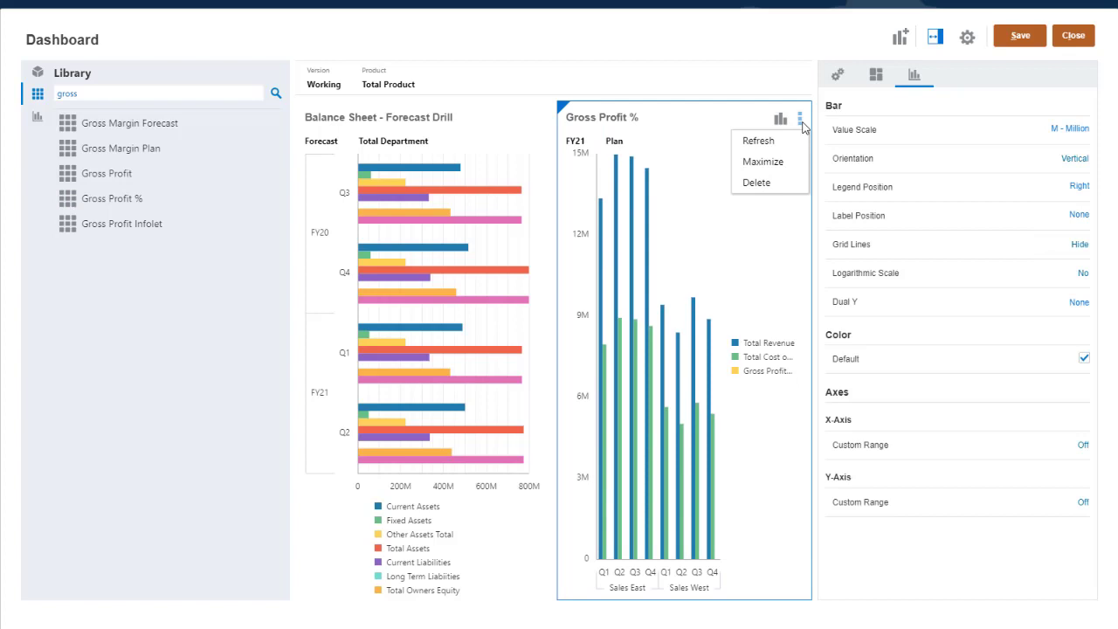
click(763, 161)
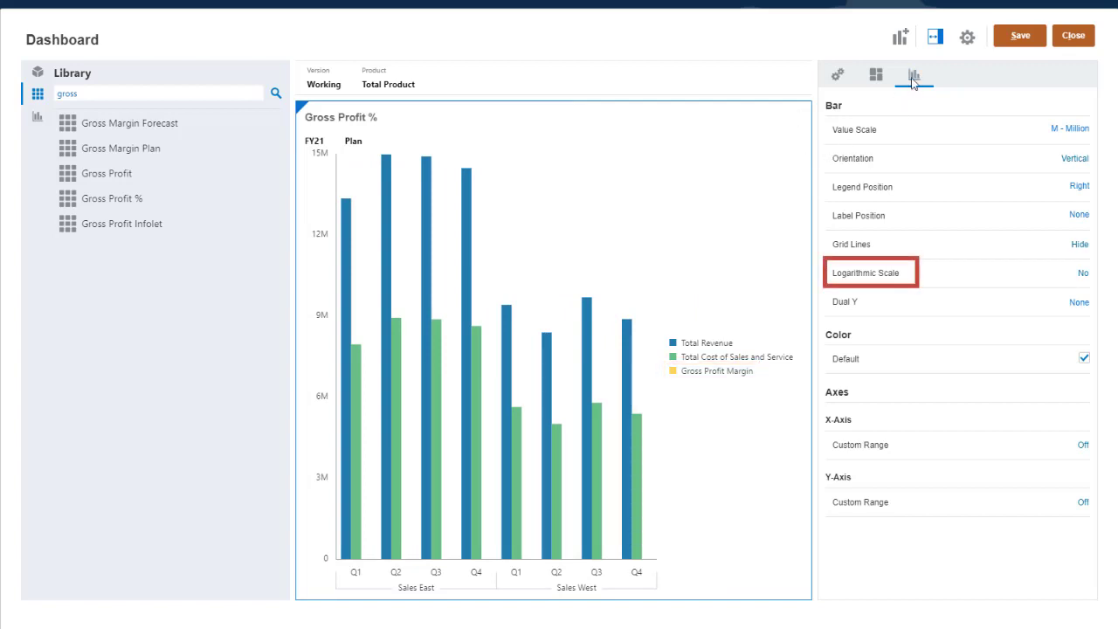
Plot Gross Profit Margin on a dual Y axis, leaving linear scale and default range
click(1083, 273)
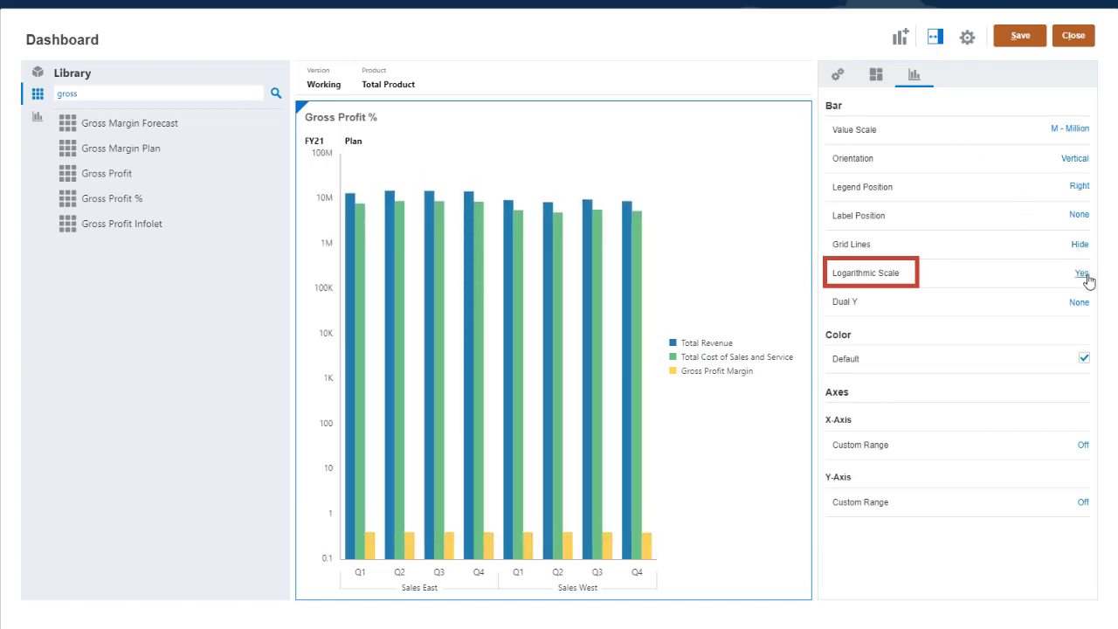
click(1083, 273)
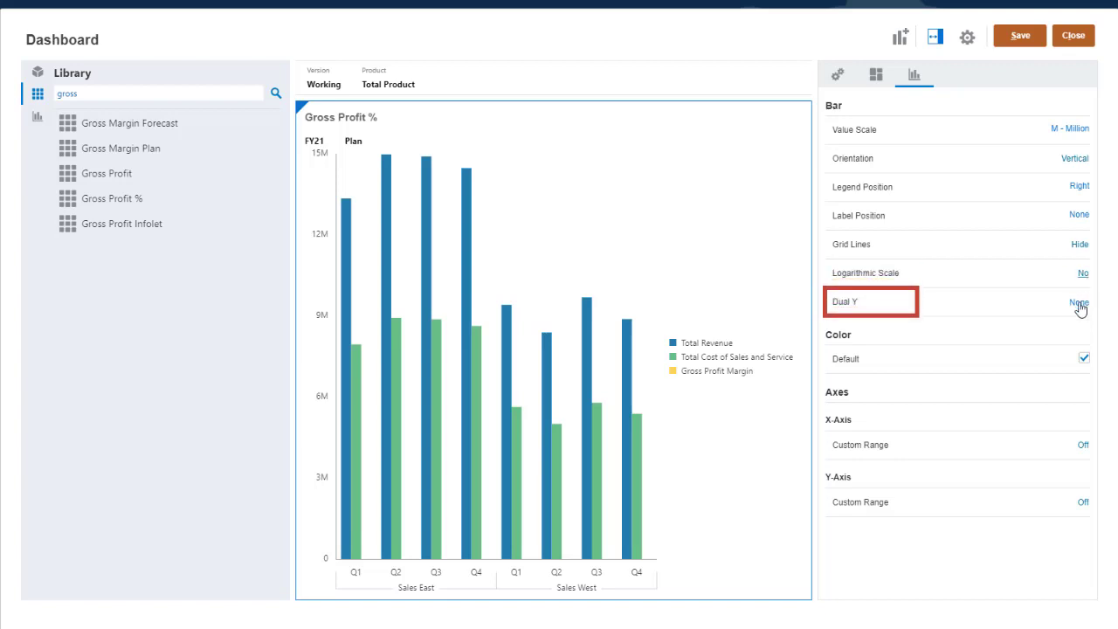
click(1080, 302)
click(1039, 383)
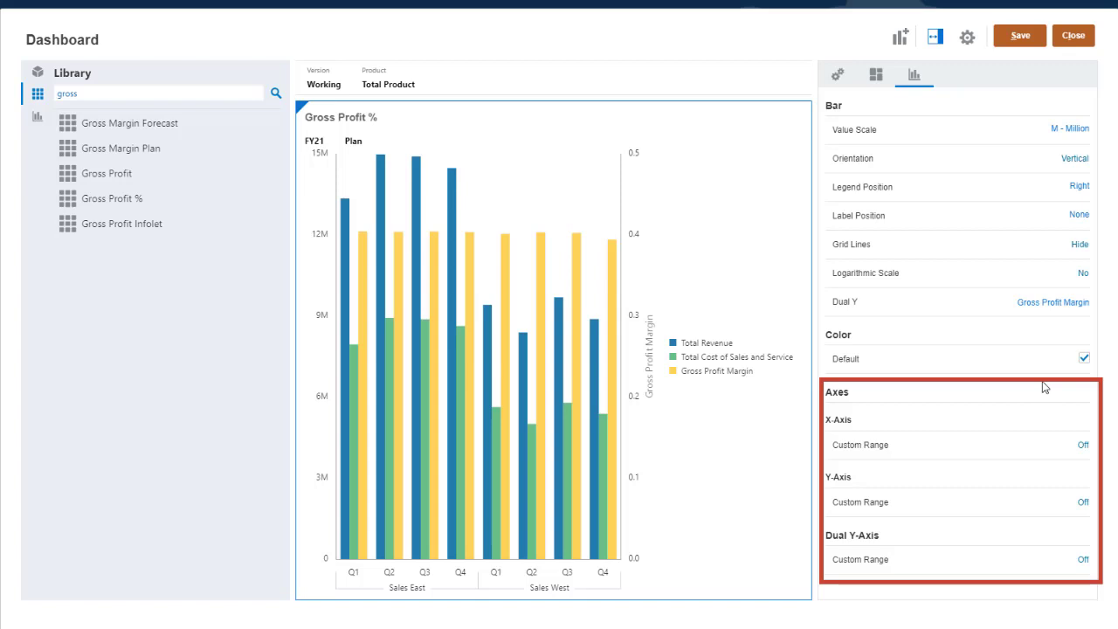
click(1083, 503)
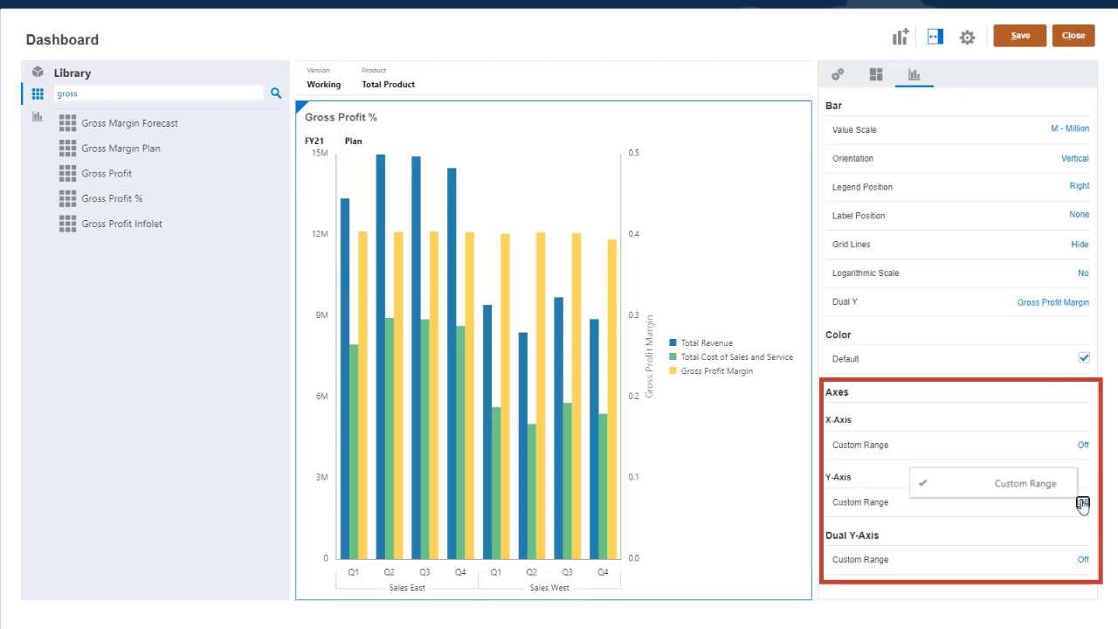
click(920, 483)
click(922, 521)
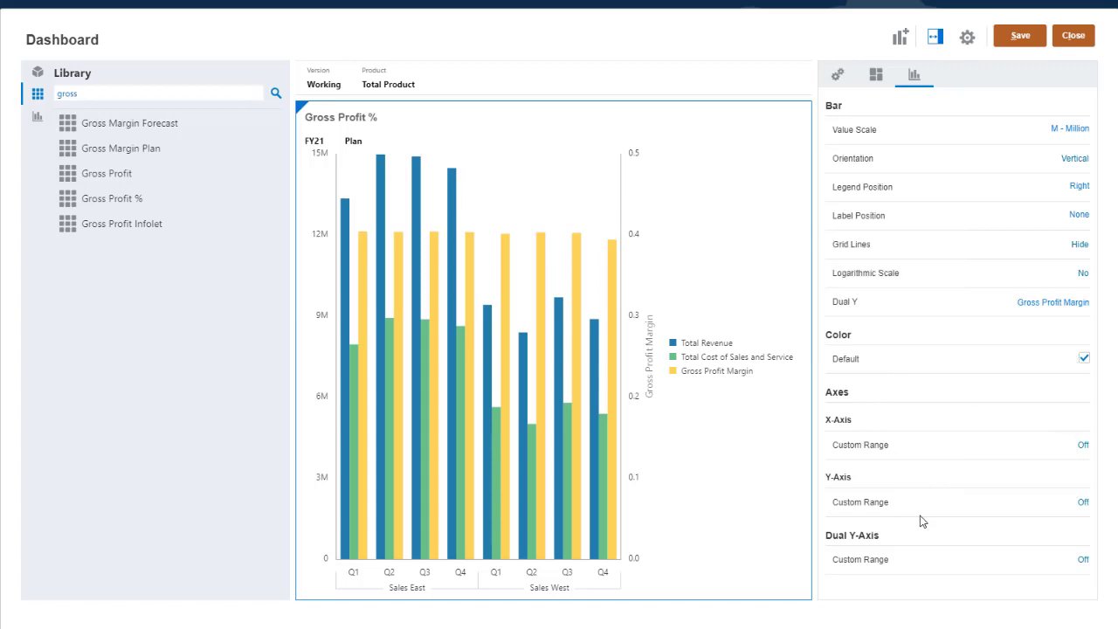
Move the legend to the top and colour revenue 2f4f4f and cost 759C6C
click(1081, 187)
click(1079, 257)
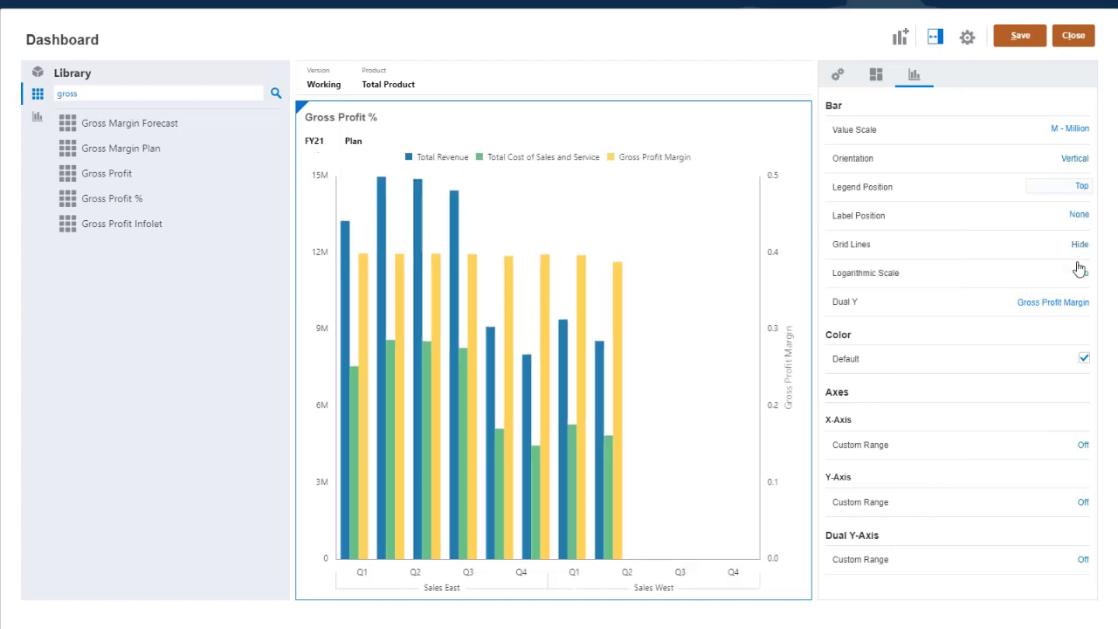
click(1084, 359)
click(846, 387)
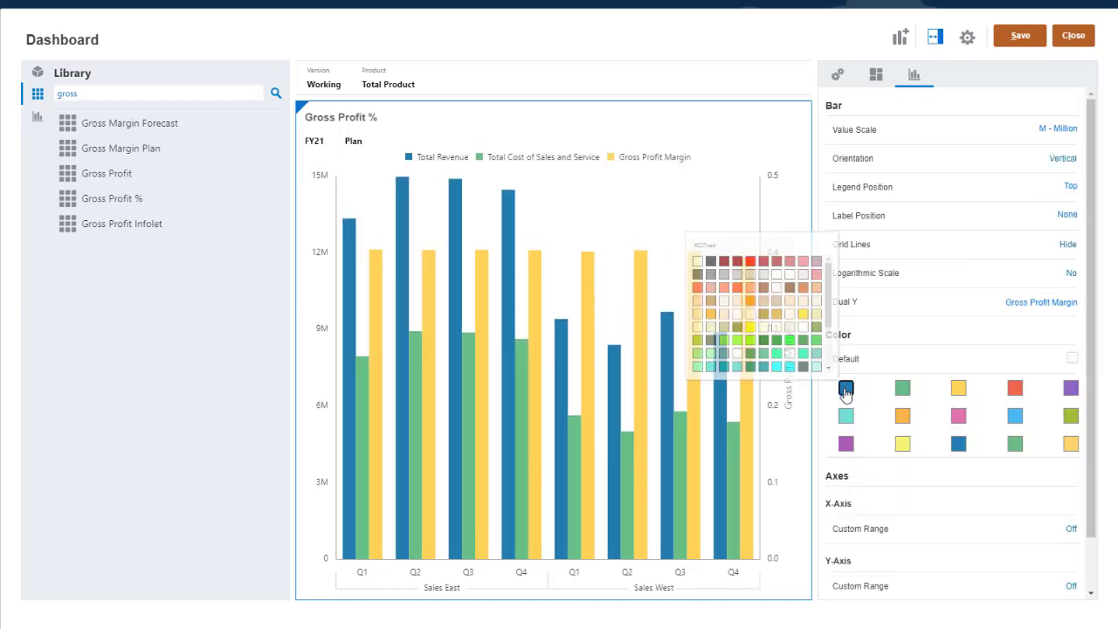
double_click(644, 180)
text(2f4f4f)
click(794, 186)
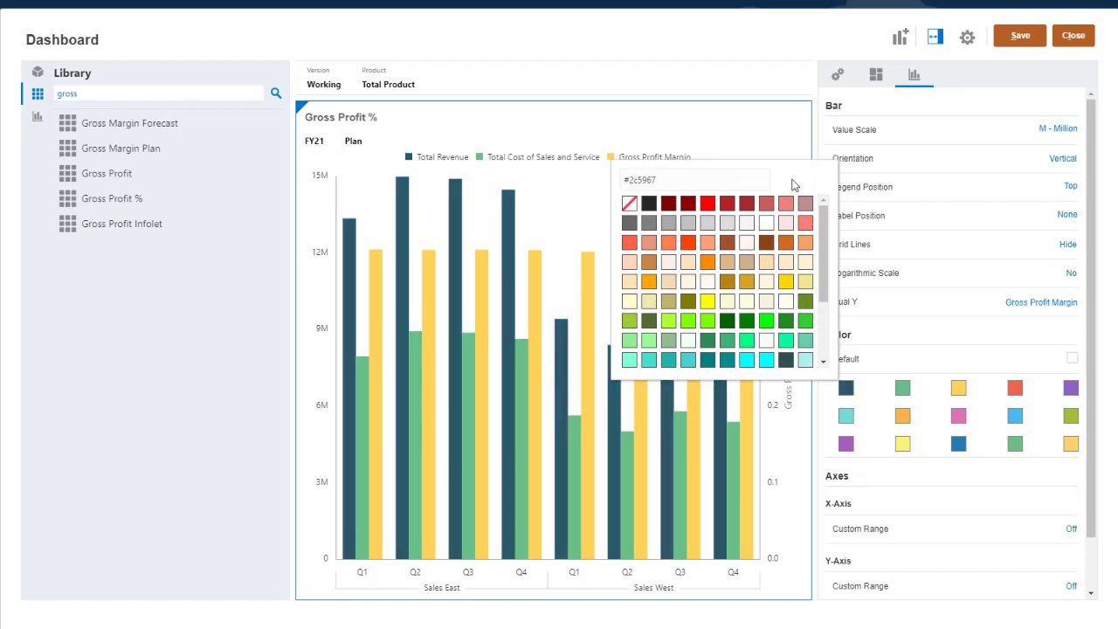
click(902, 391)
double_click(723, 181)
text(759C6C)
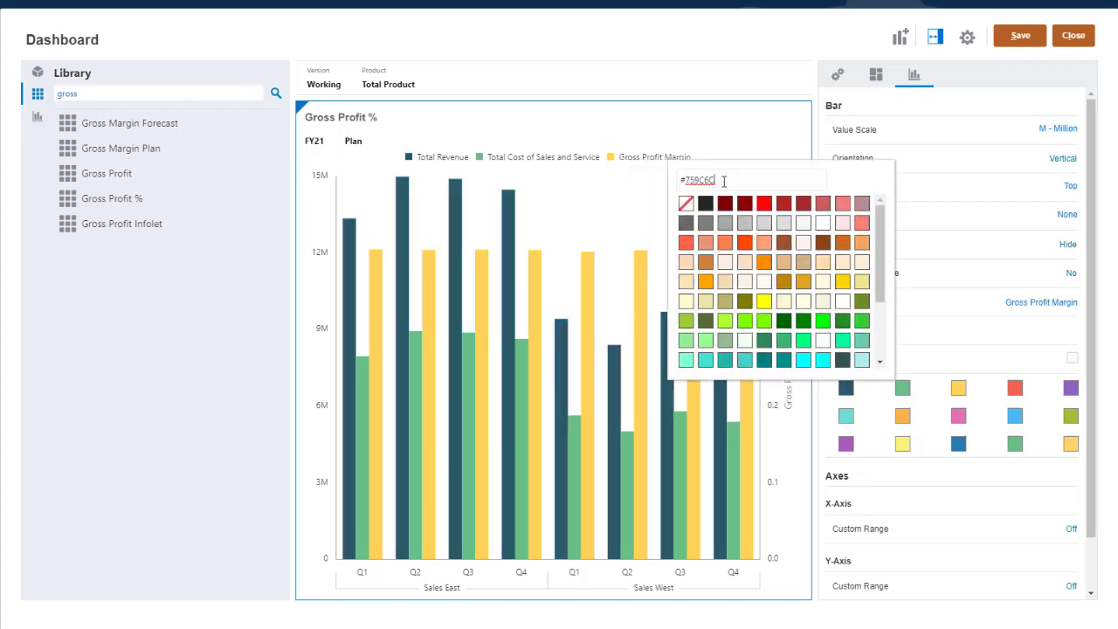
click(958, 388)
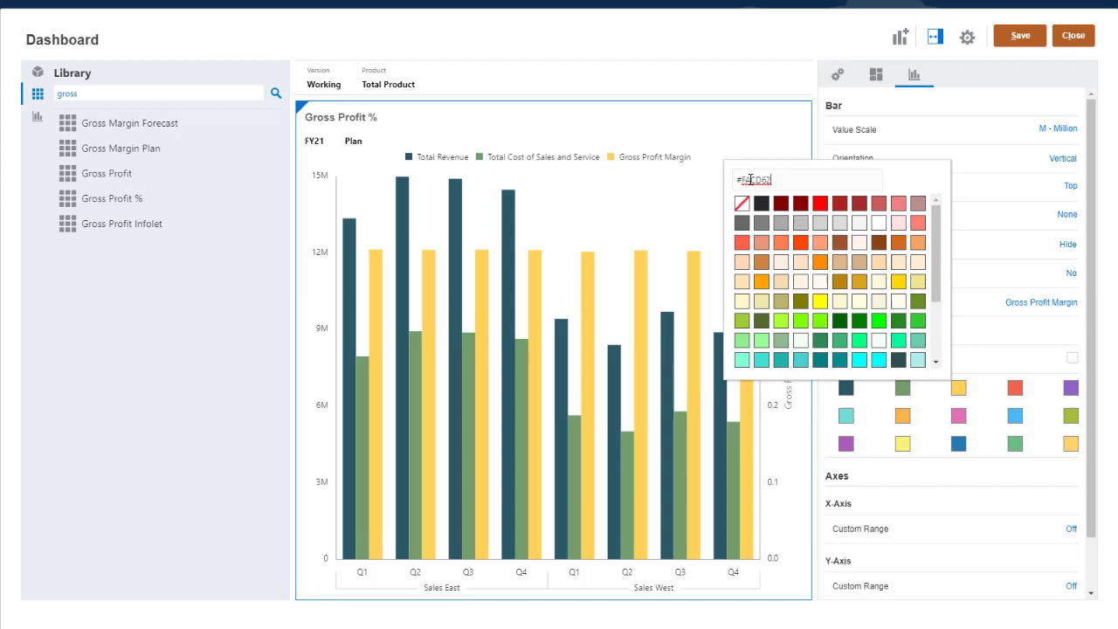
click(985, 391)
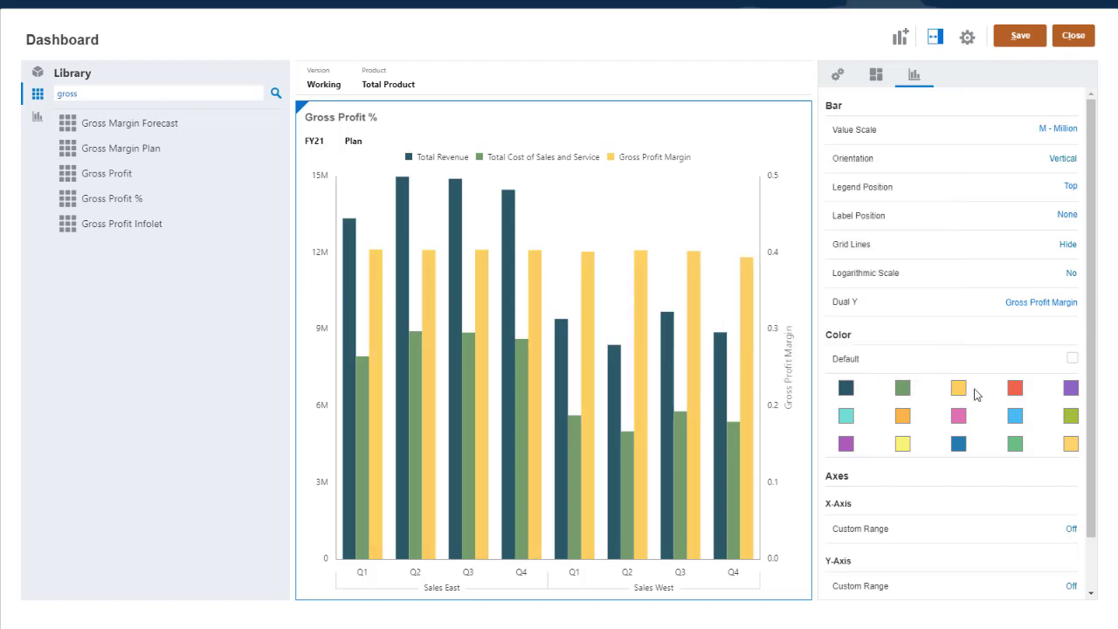
Title the chart 'Gross Profit' with an e5dbbe gradient background, keeping Gross Profit % as the form
click(876, 76)
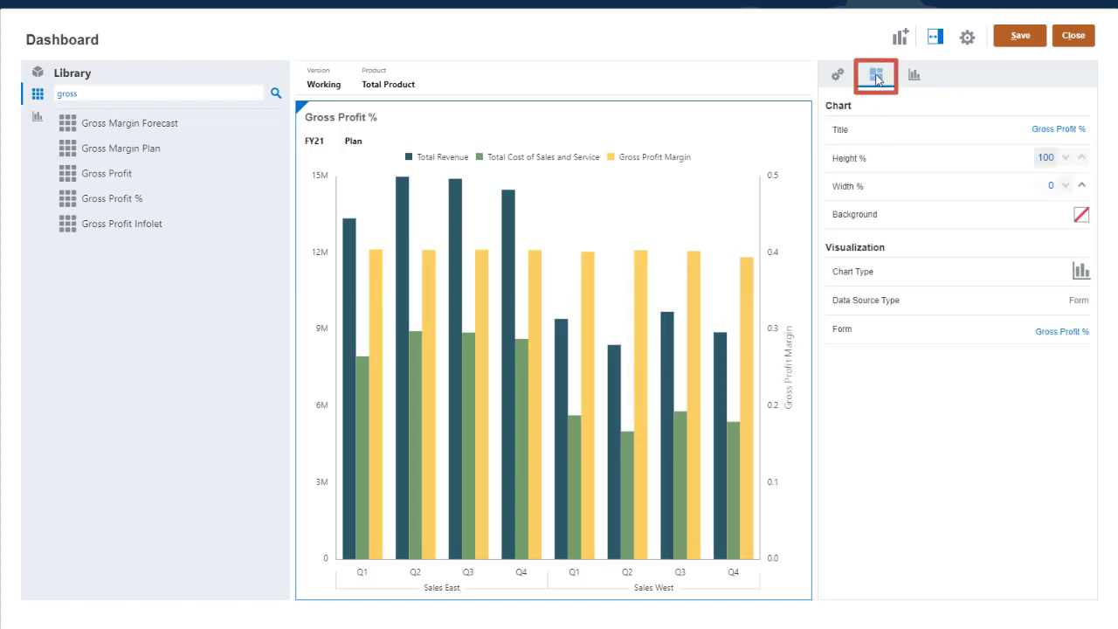
click(1086, 130)
key(BackSpace)
key(BackSpace)
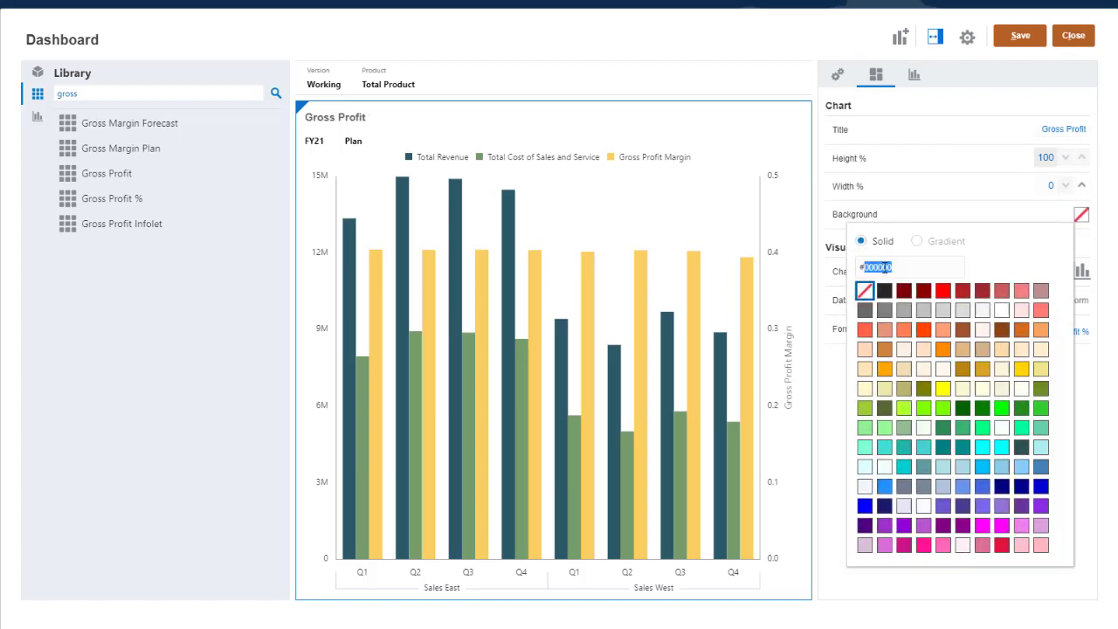
text(e5dbbe)
click(917, 241)
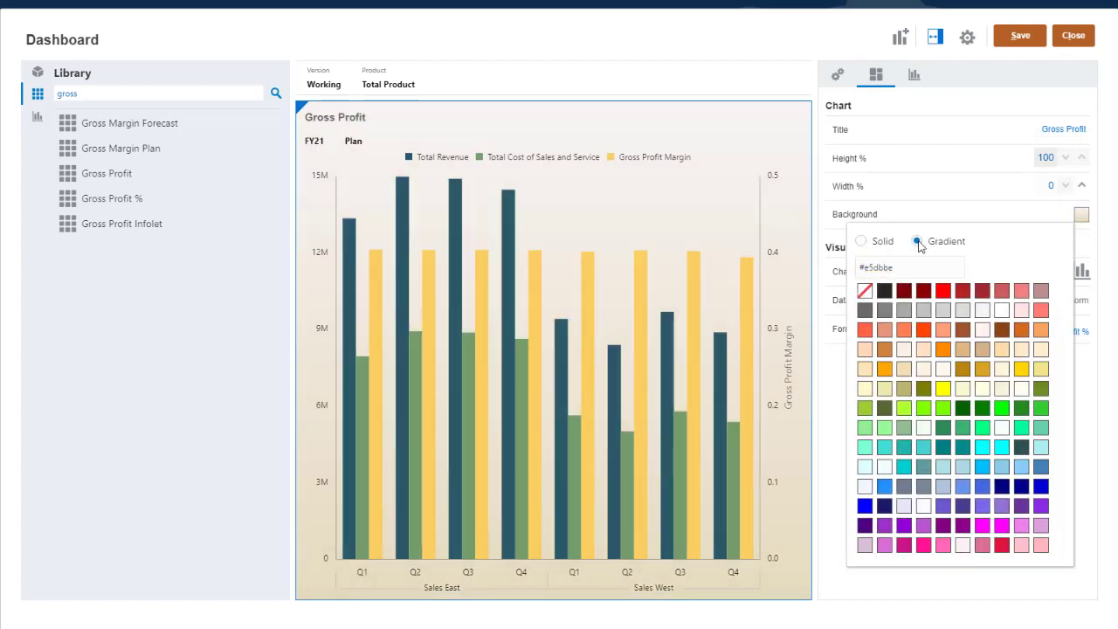
click(962, 219)
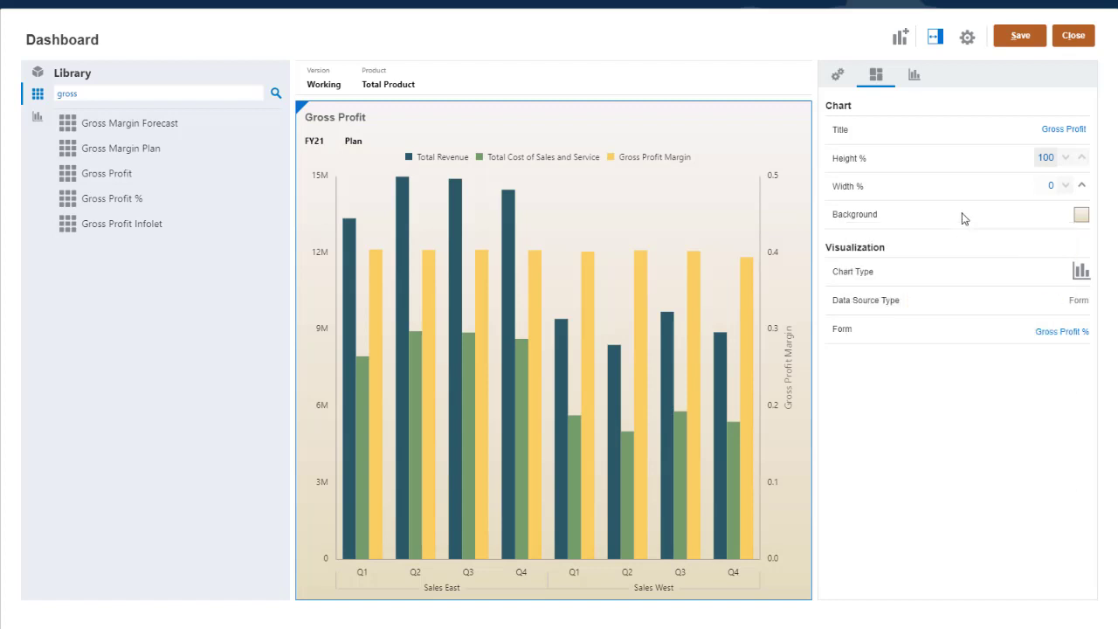
click(1054, 332)
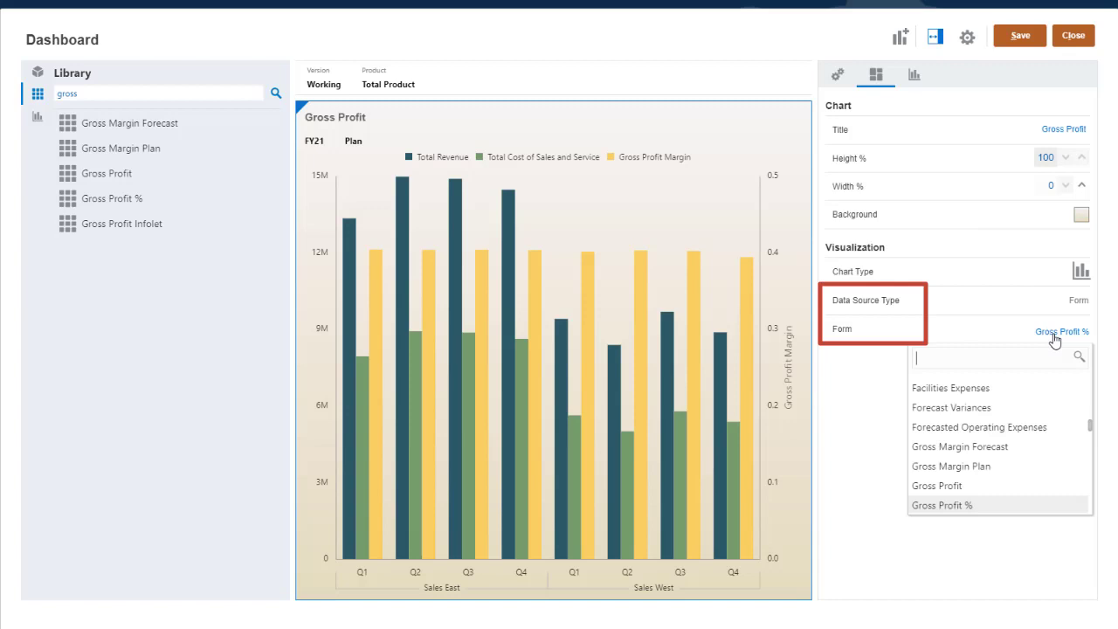
click(1021, 336)
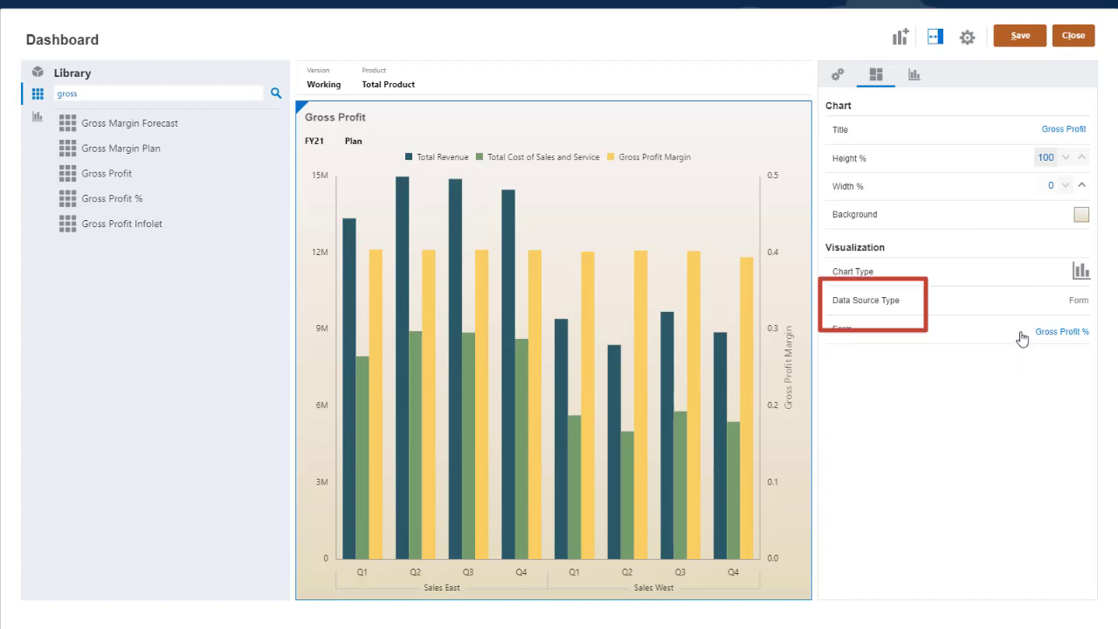
Change the chart to a Combination chart with line weight 10
click(1080, 274)
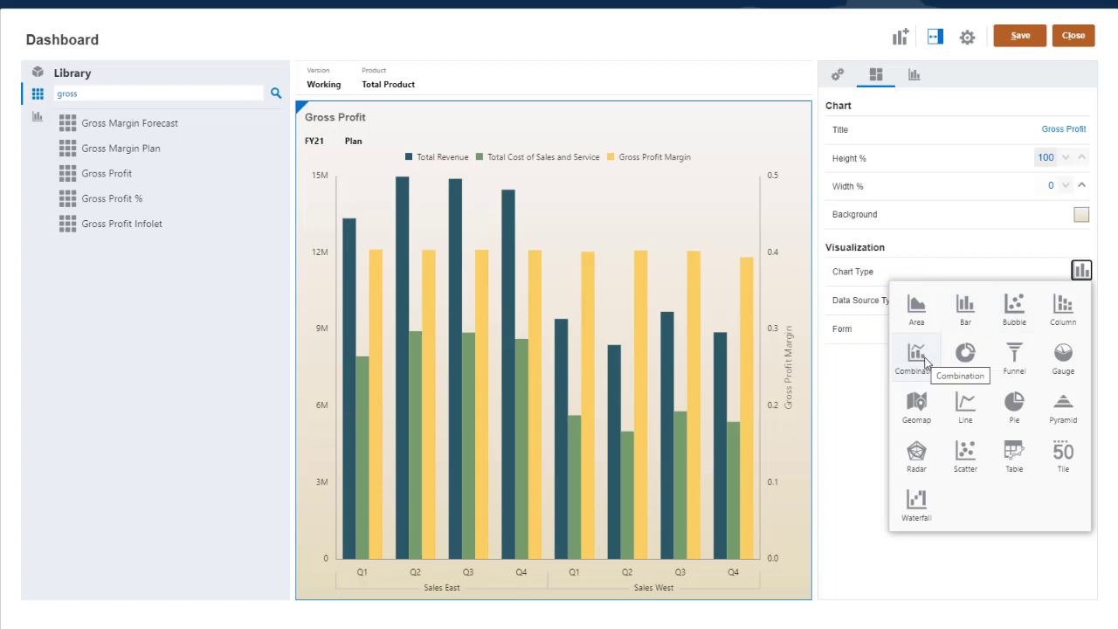
click(926, 361)
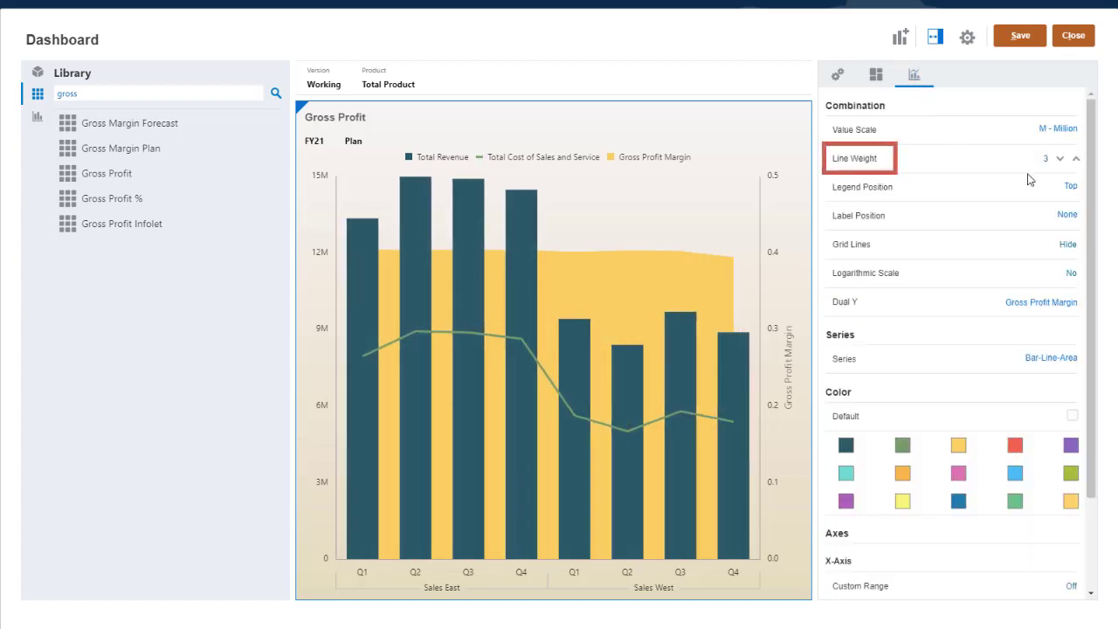
double_click(1078, 159)
double_click(1078, 160)
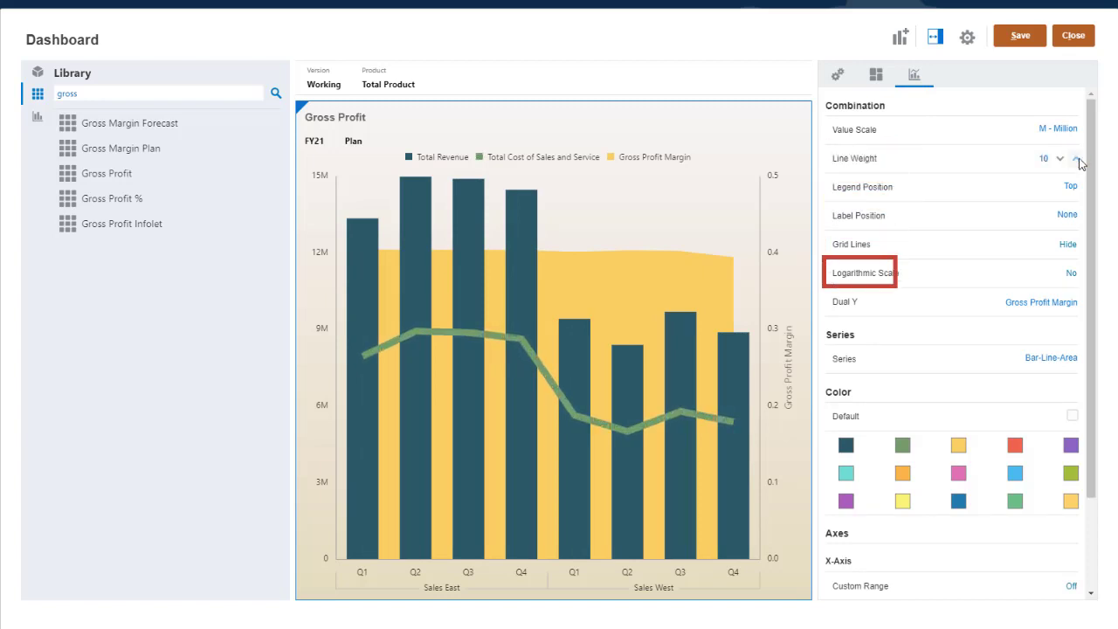
Set the series to Bar-Area-Line and restore the chart beside the balance sheet
click(1075, 359)
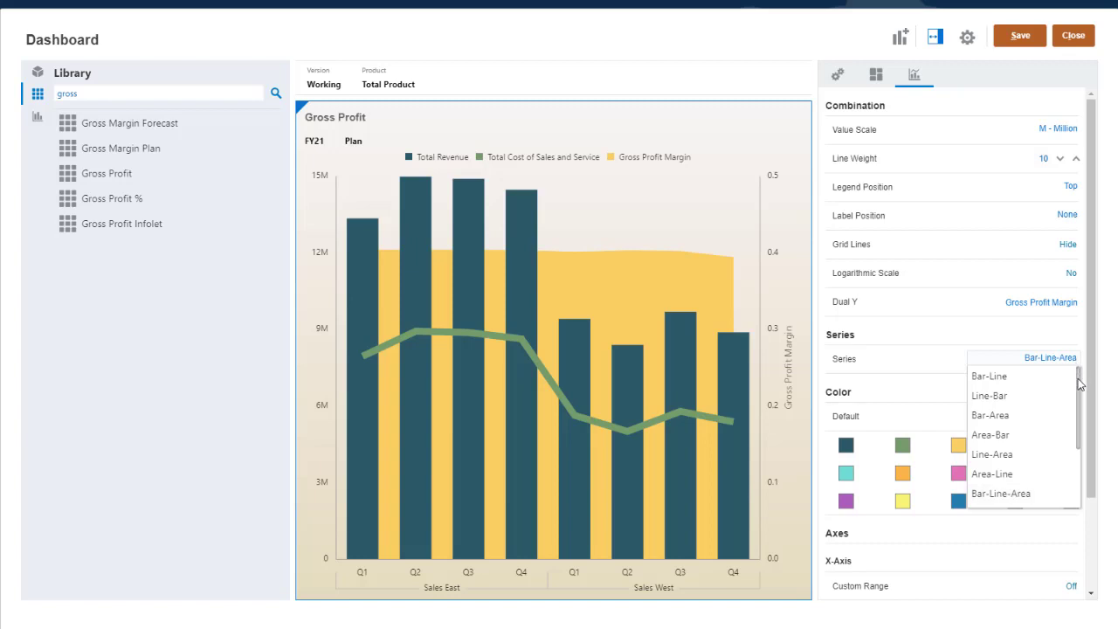
drag(1079, 384, 1080, 426)
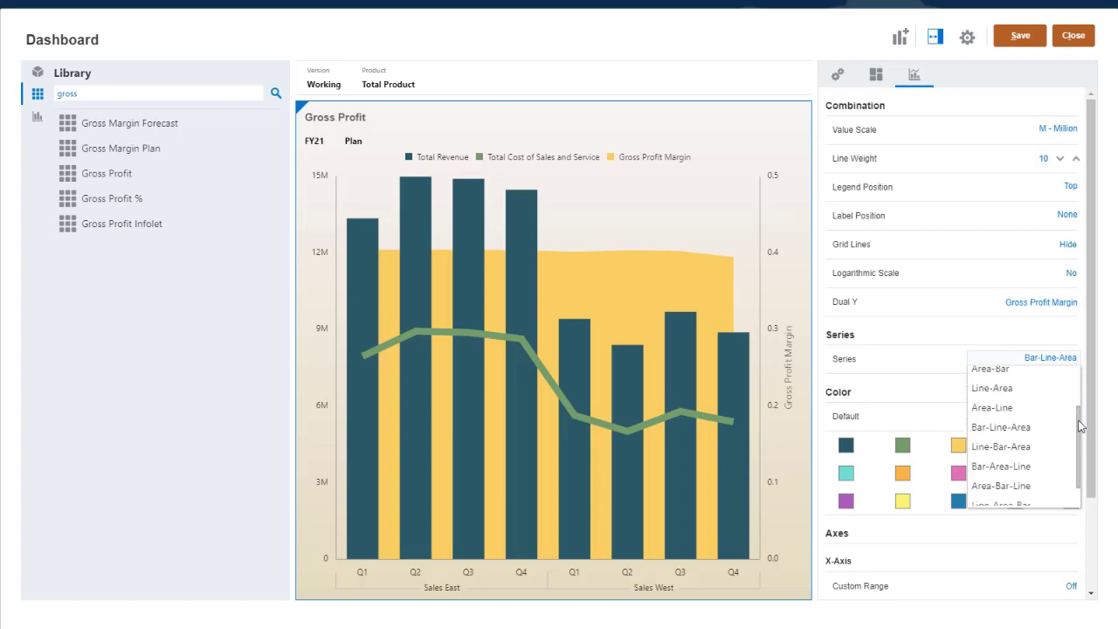
click(1028, 463)
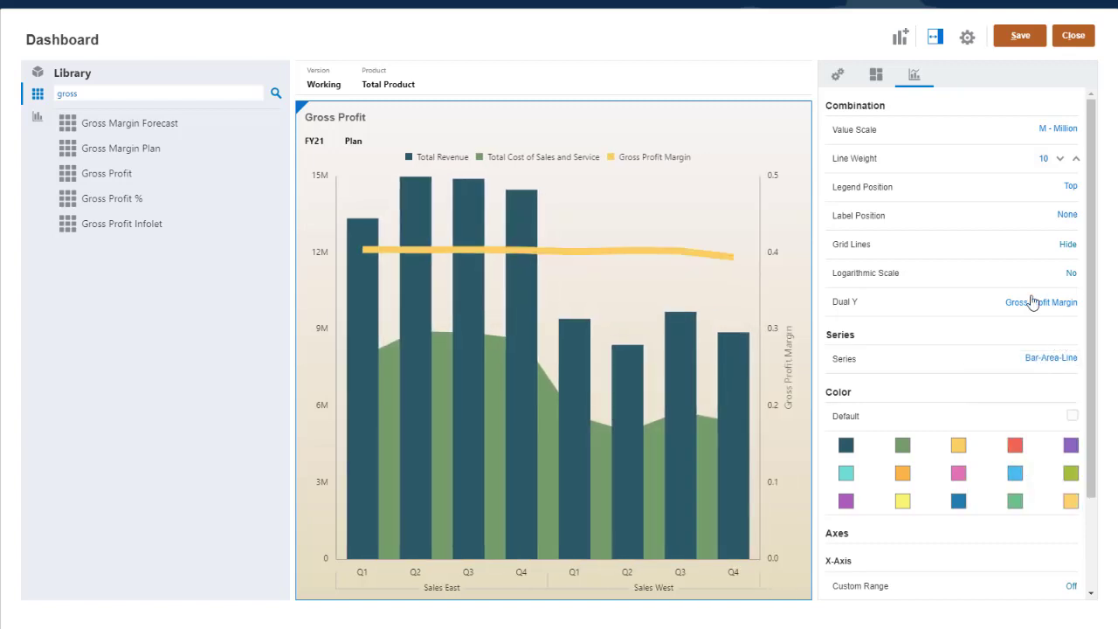
click(802, 118)
click(790, 167)
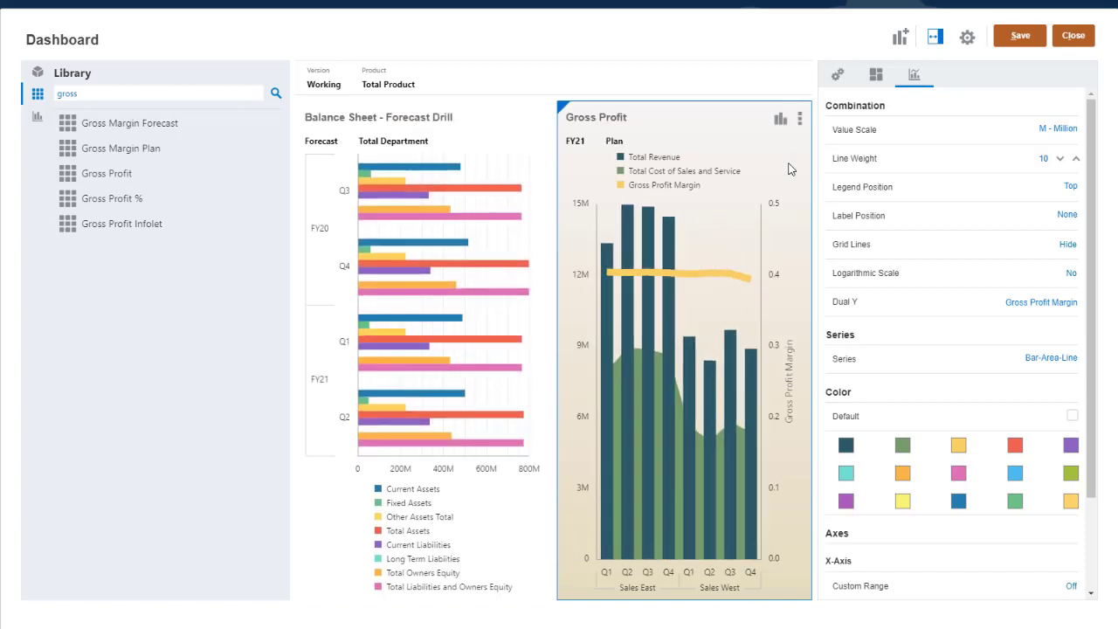
Add Trend Dept Income Statement - Plan to the dashboard as a pyramid chart
double_click(68, 94)
text(trend)
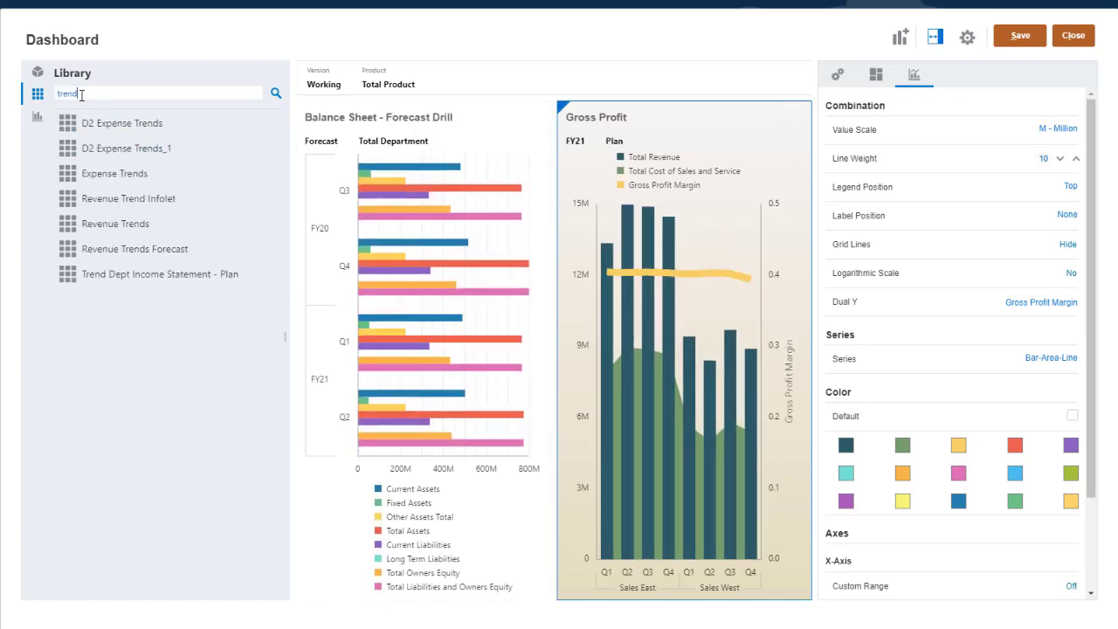
drag(96, 275, 800, 302)
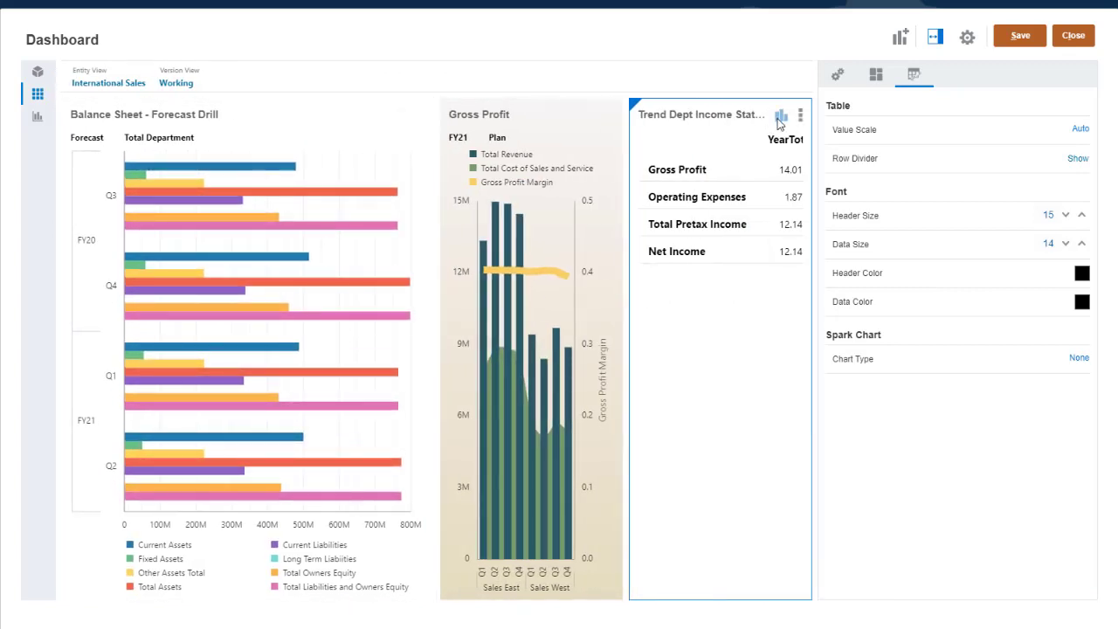
click(777, 115)
click(764, 251)
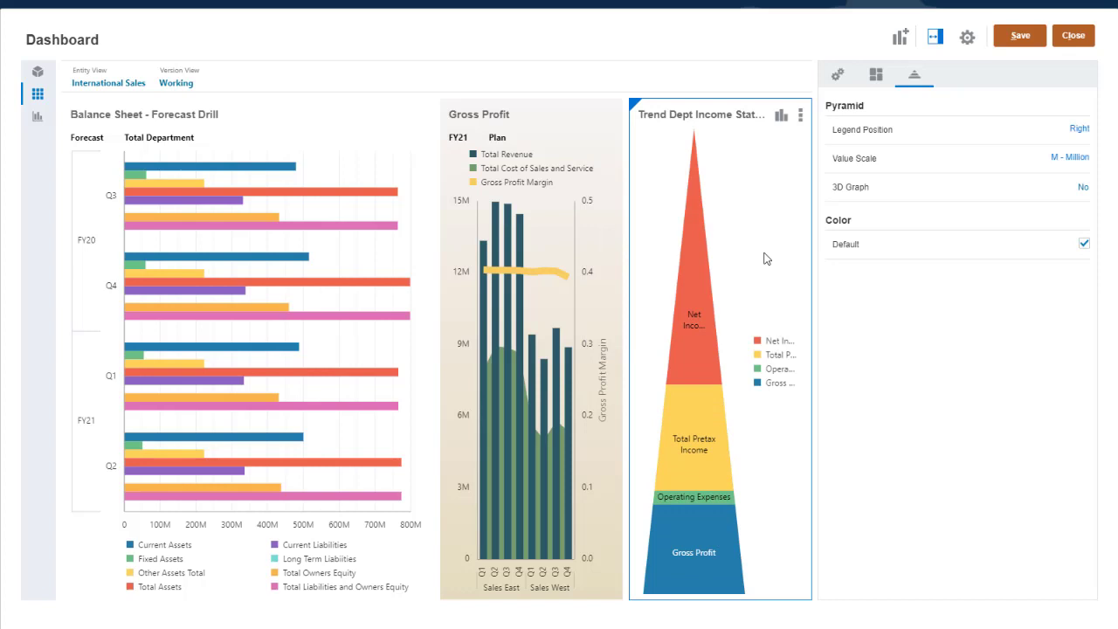
Put the pyramid legend at the bottom, render it in 3D, and delete its title
click(1080, 131)
click(1071, 225)
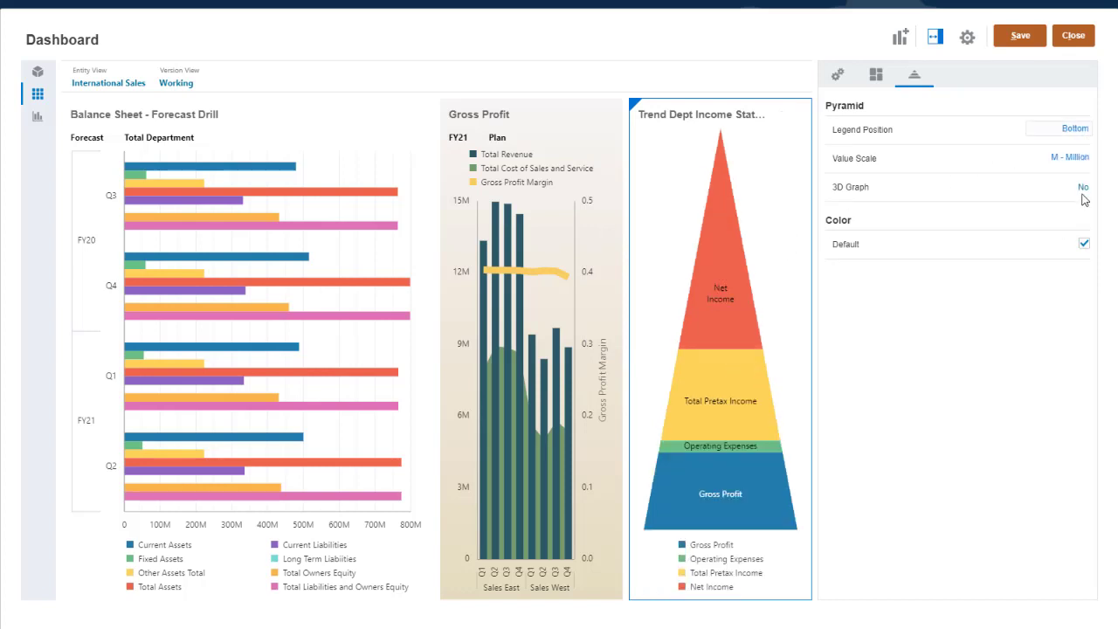
click(1082, 188)
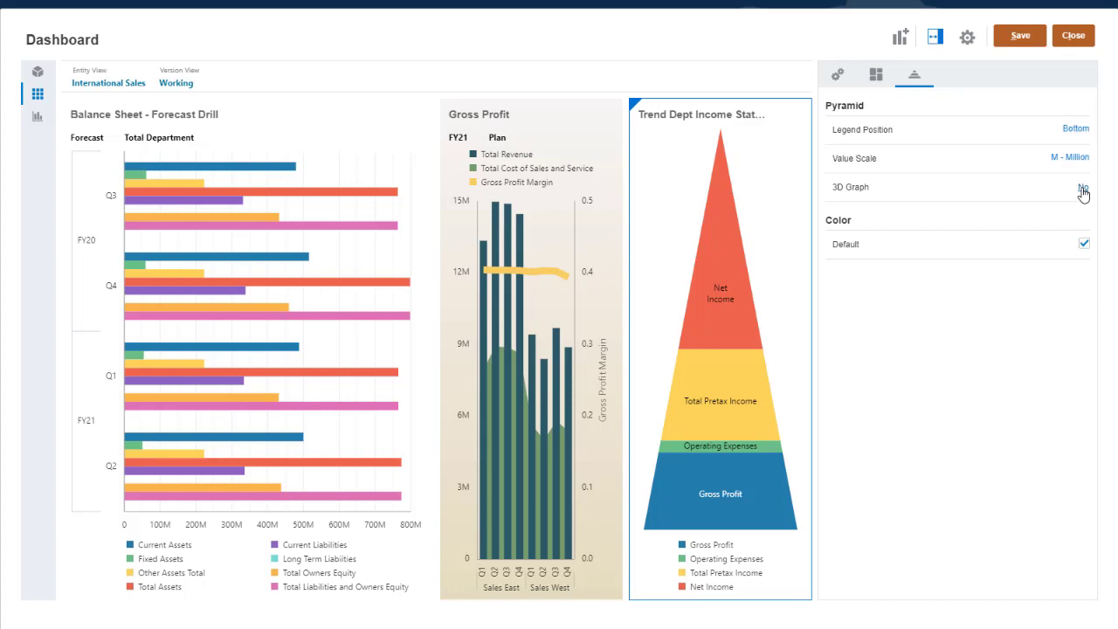
click(882, 82)
click(986, 137)
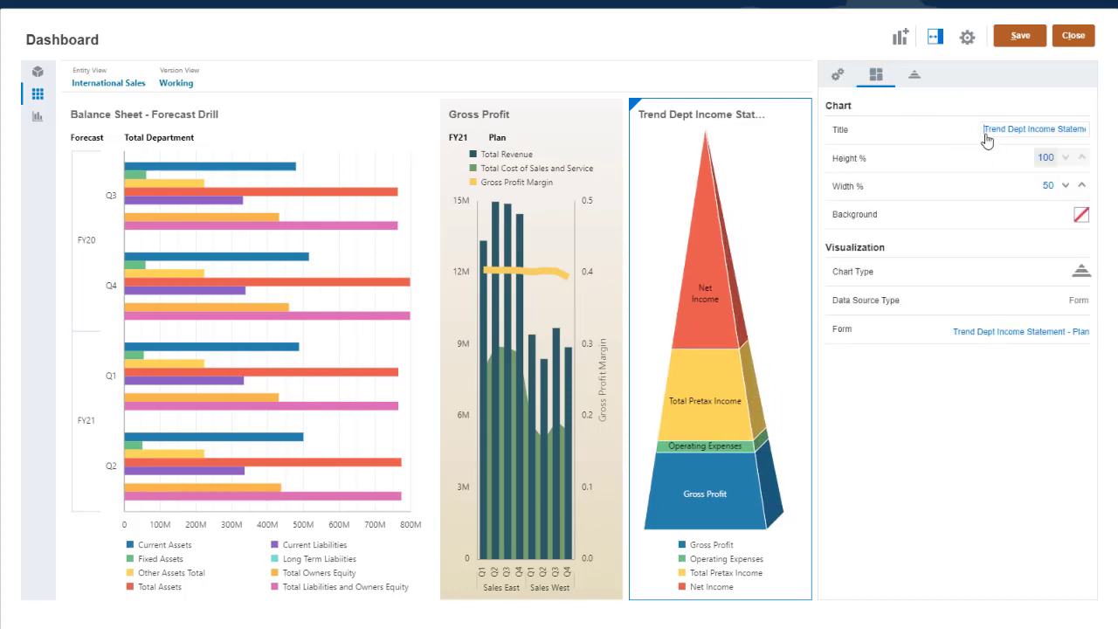
key(BackSpace)
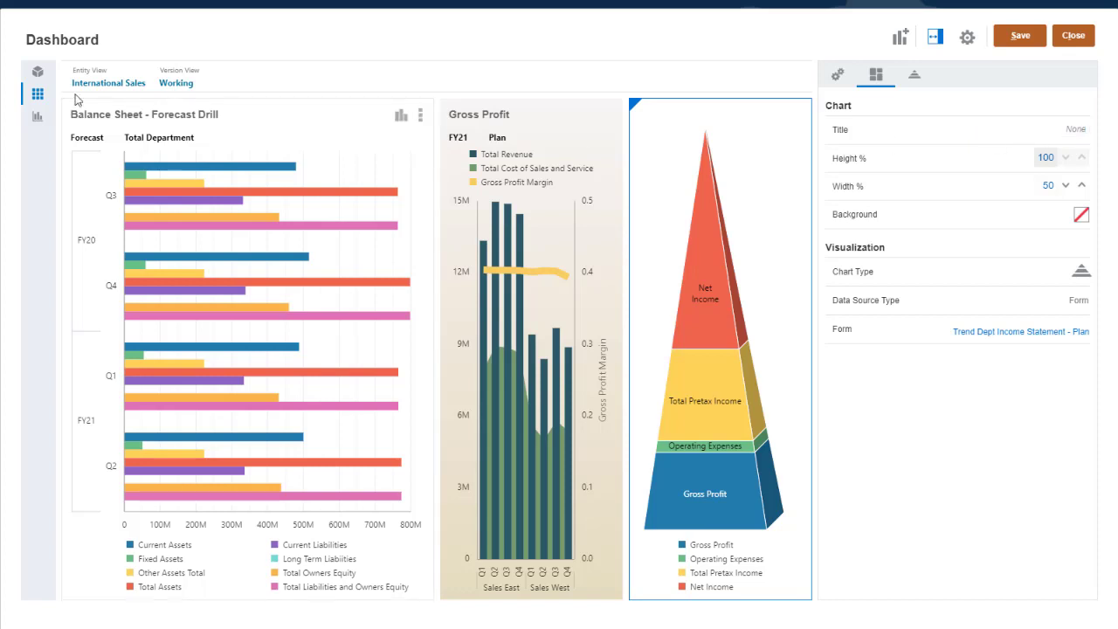
Find 'd2 re' in the Library, add D2 Revenue Info, and maximize it
click(37, 94)
text(trend)
key(BackSpace)
key(BackSpace)
key(BackSpace)
text(d2 re)
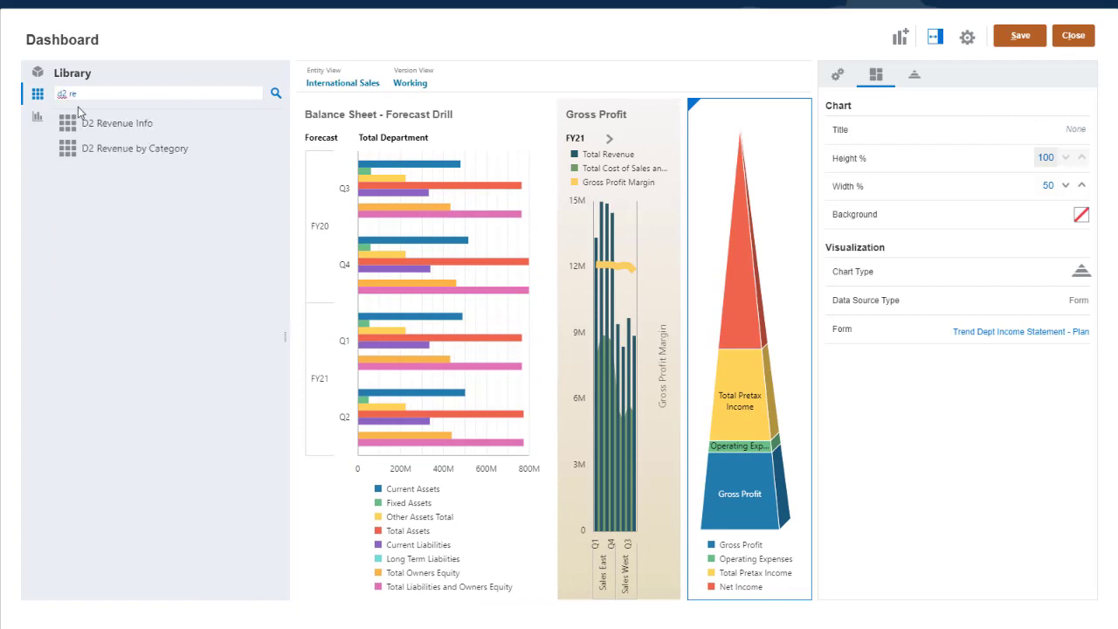
drag(117, 123, 290, 199)
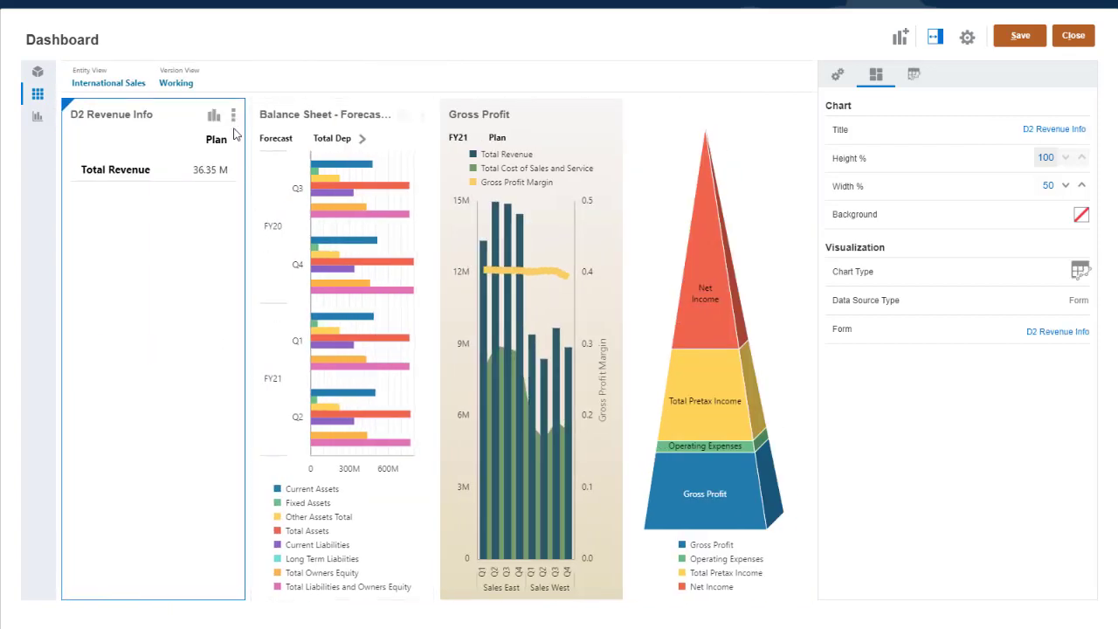
click(233, 115)
click(196, 159)
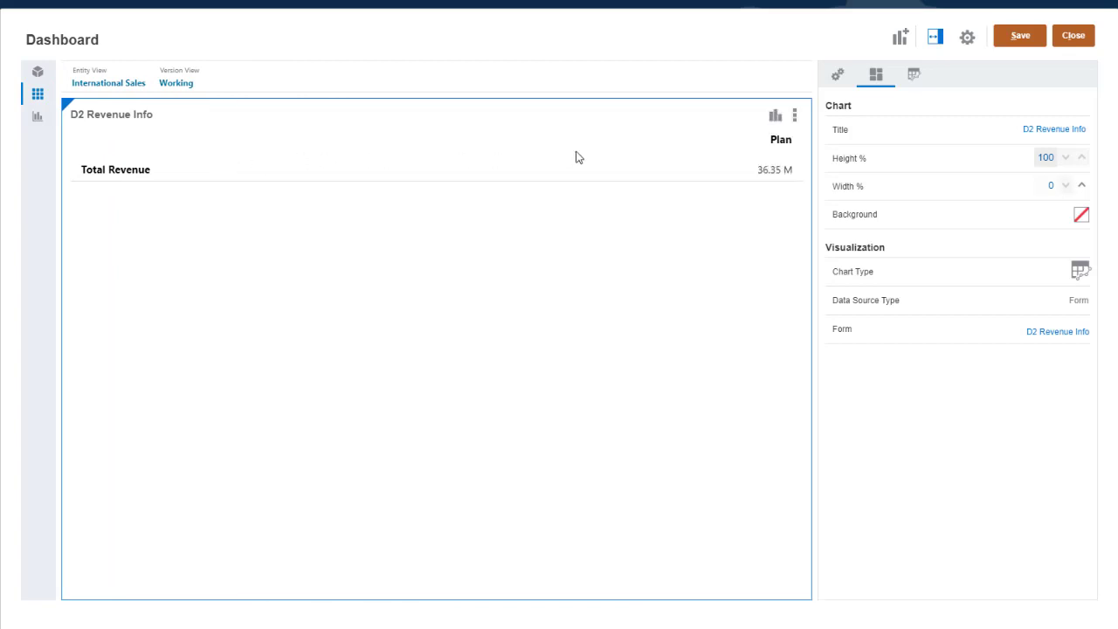
Show D2 Revenue Info as an untitled gauge, ending on the Circular gauge type
click(777, 119)
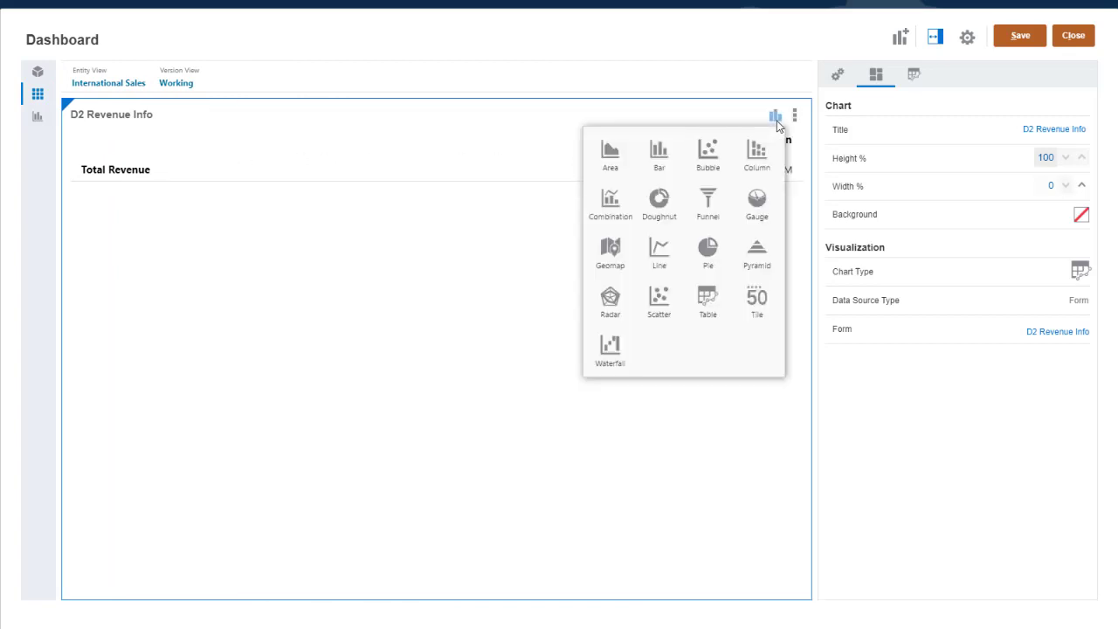
click(757, 203)
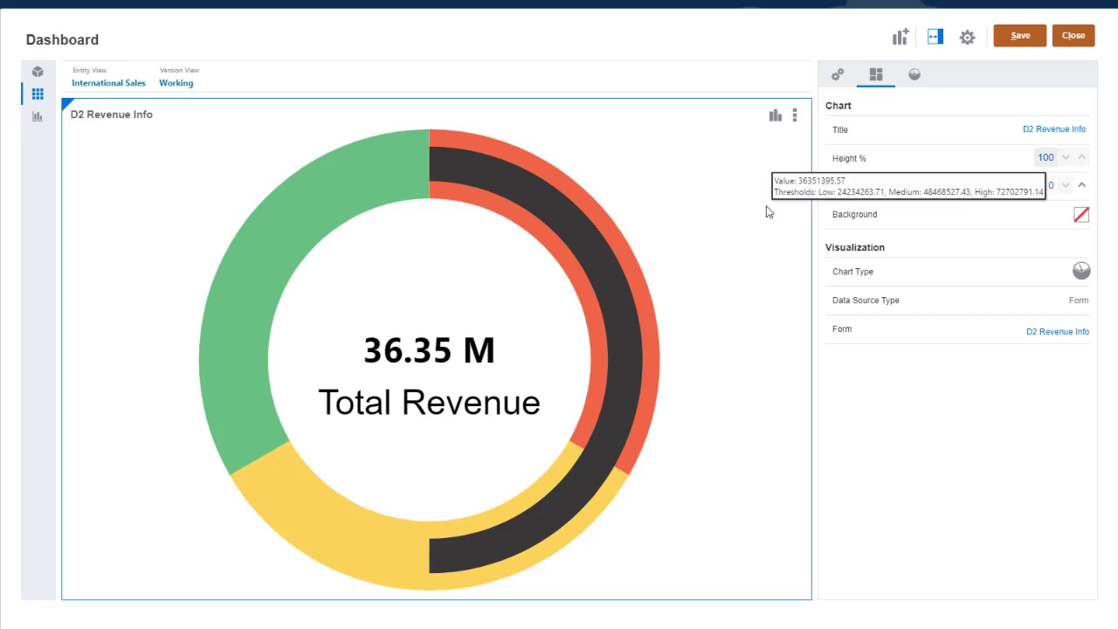
click(1027, 131)
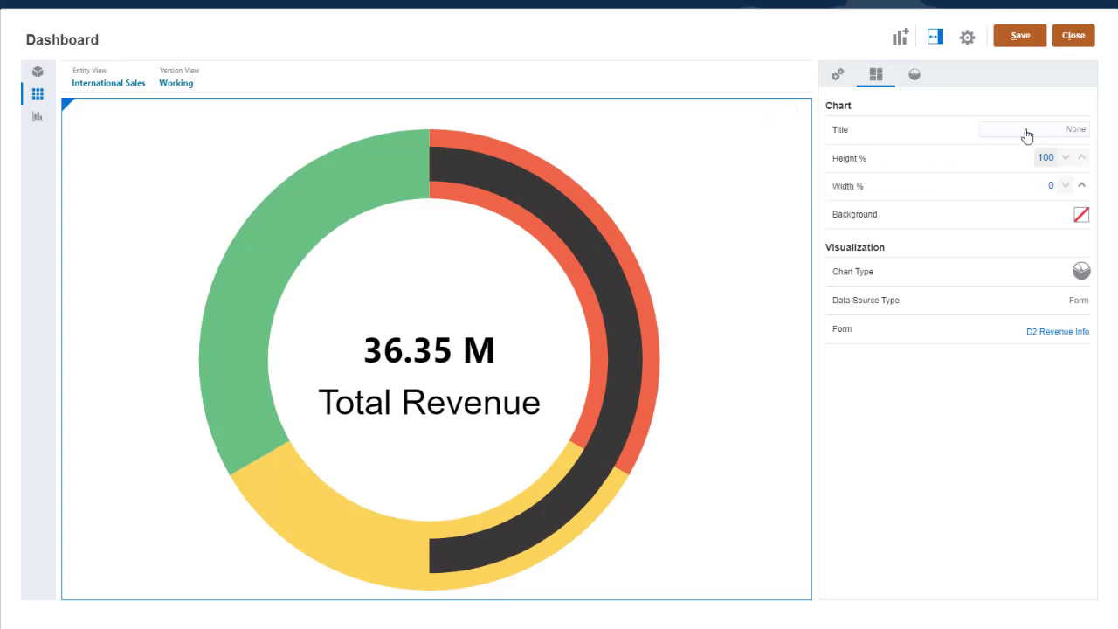
click(915, 74)
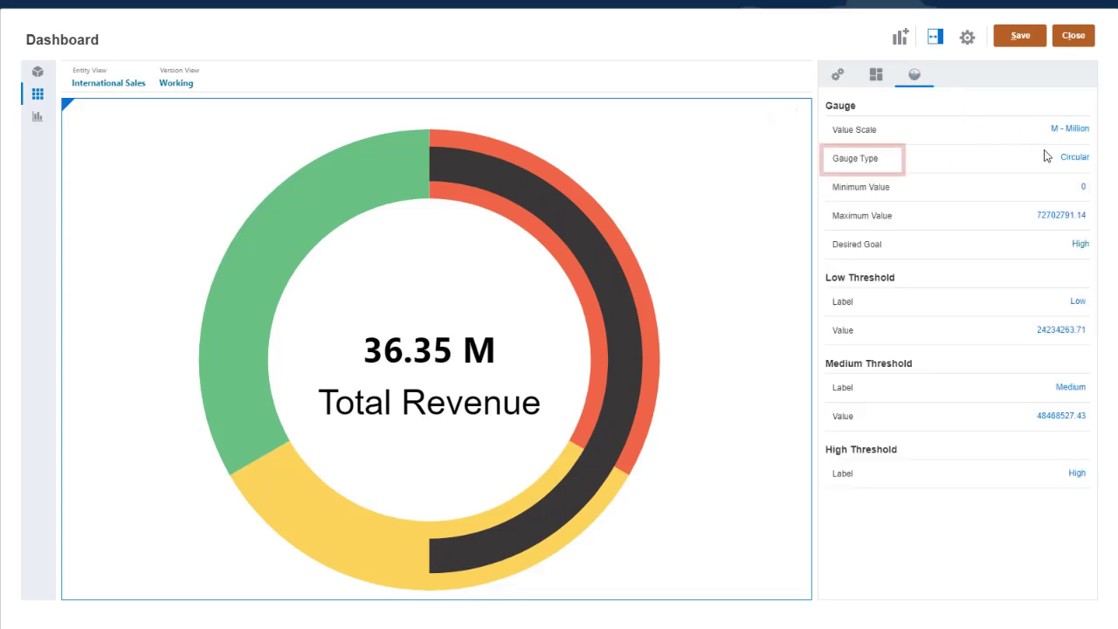
click(1071, 159)
click(1083, 196)
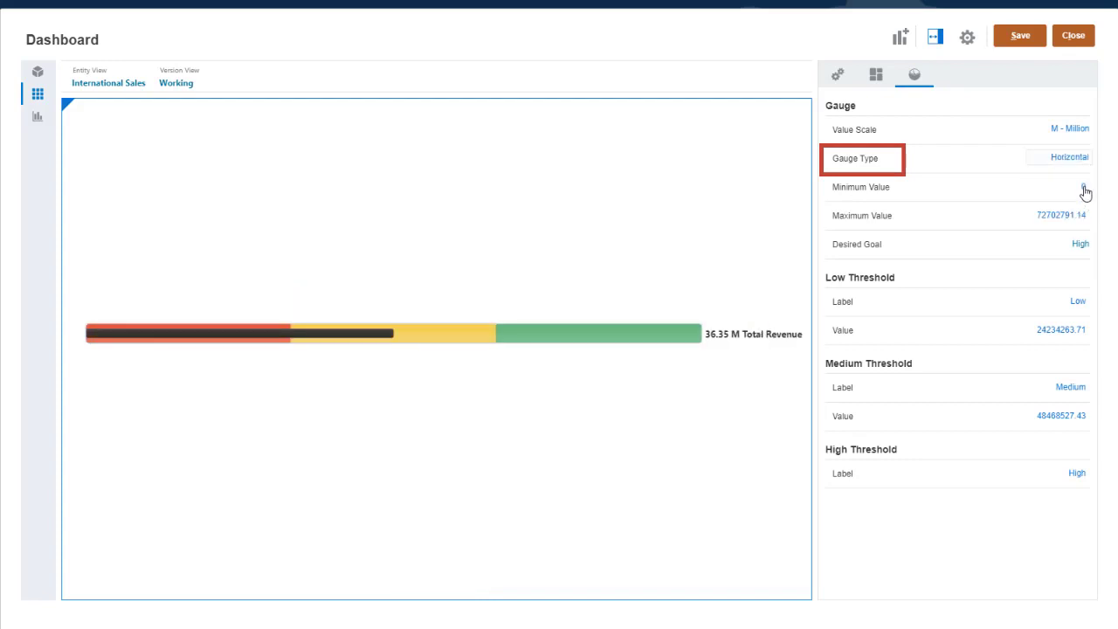
click(1081, 159)
click(1084, 217)
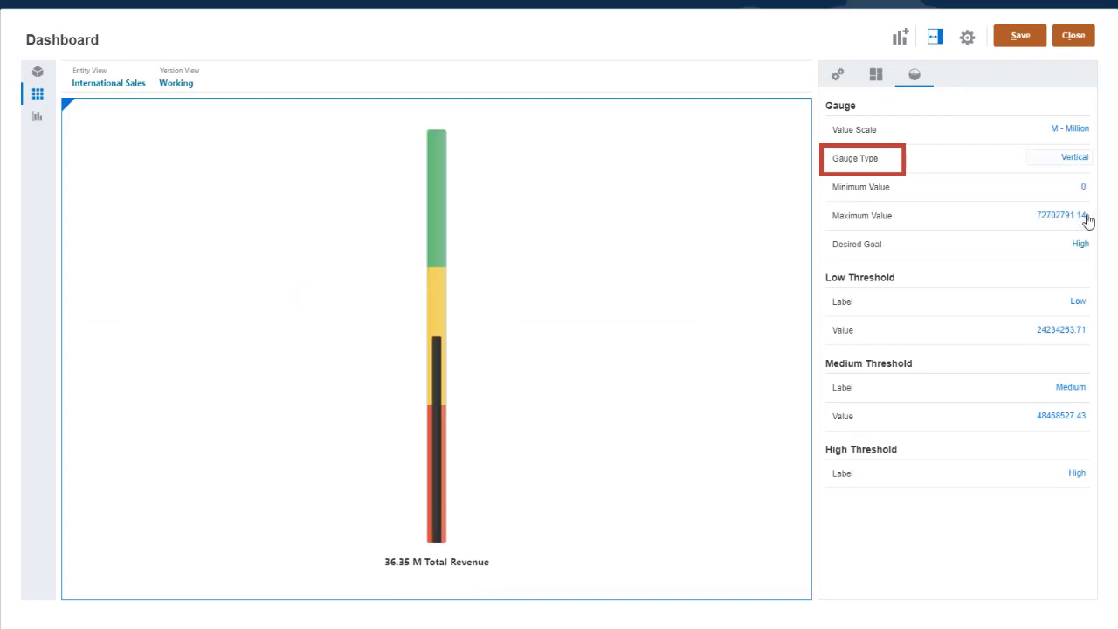
click(1083, 161)
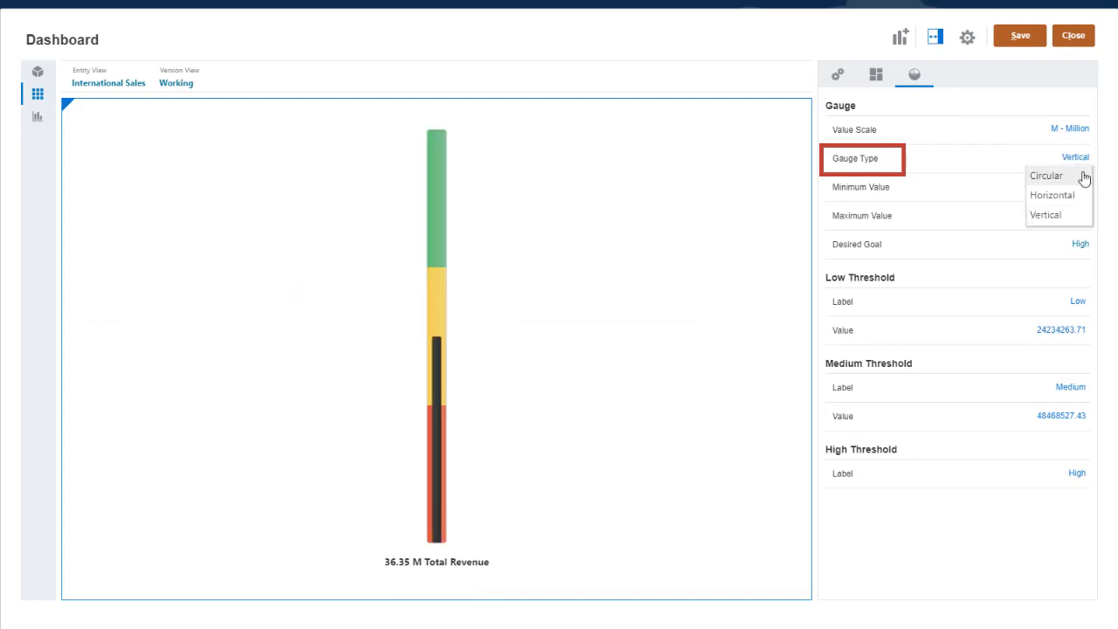
click(1083, 176)
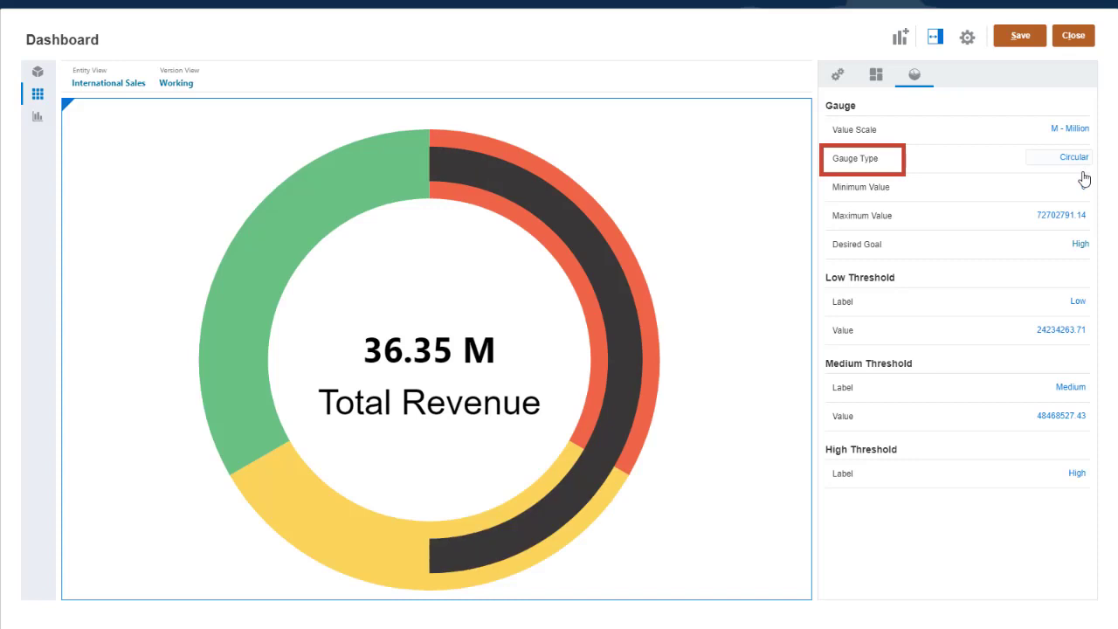
Set the gauge maximum value to 60000000, leaving the desired goal at high
double_click(1057, 215)
text(60000000)
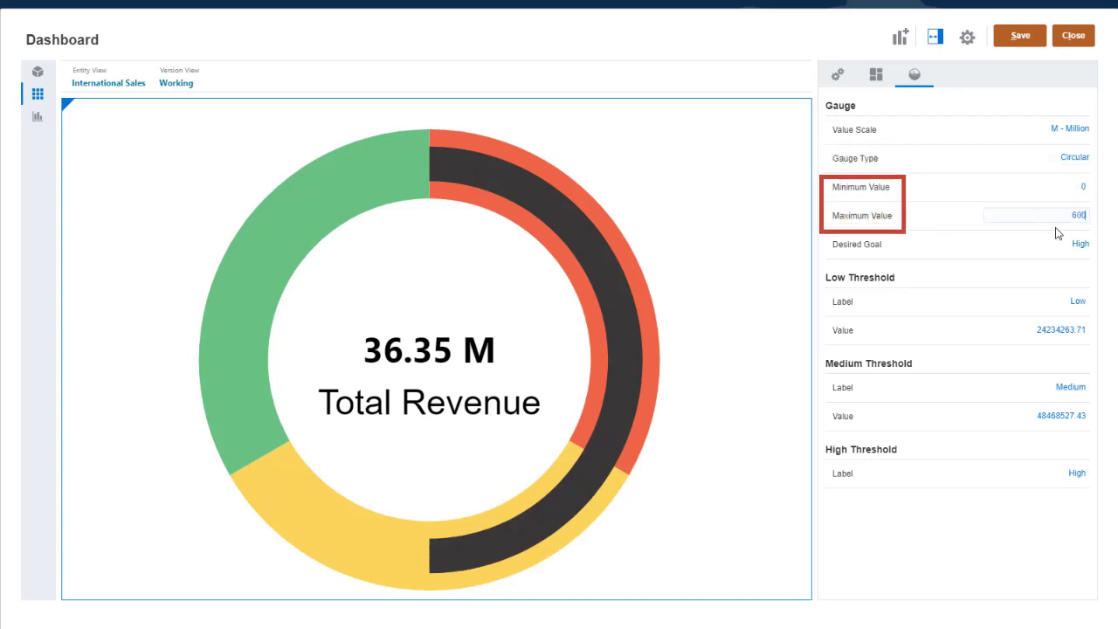
key(Return)
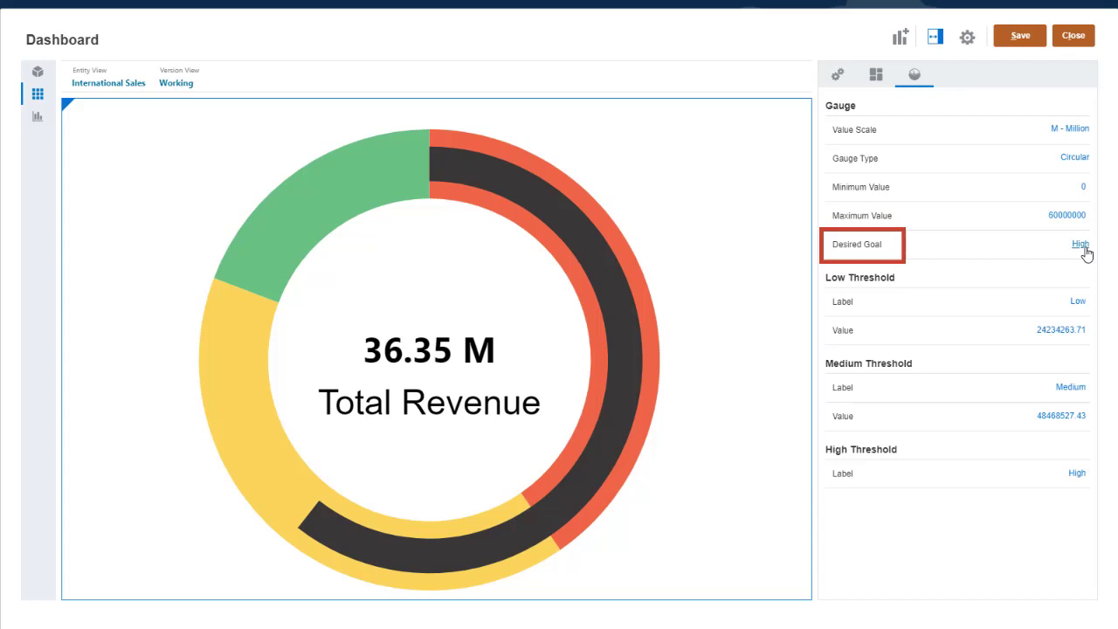
click(1081, 244)
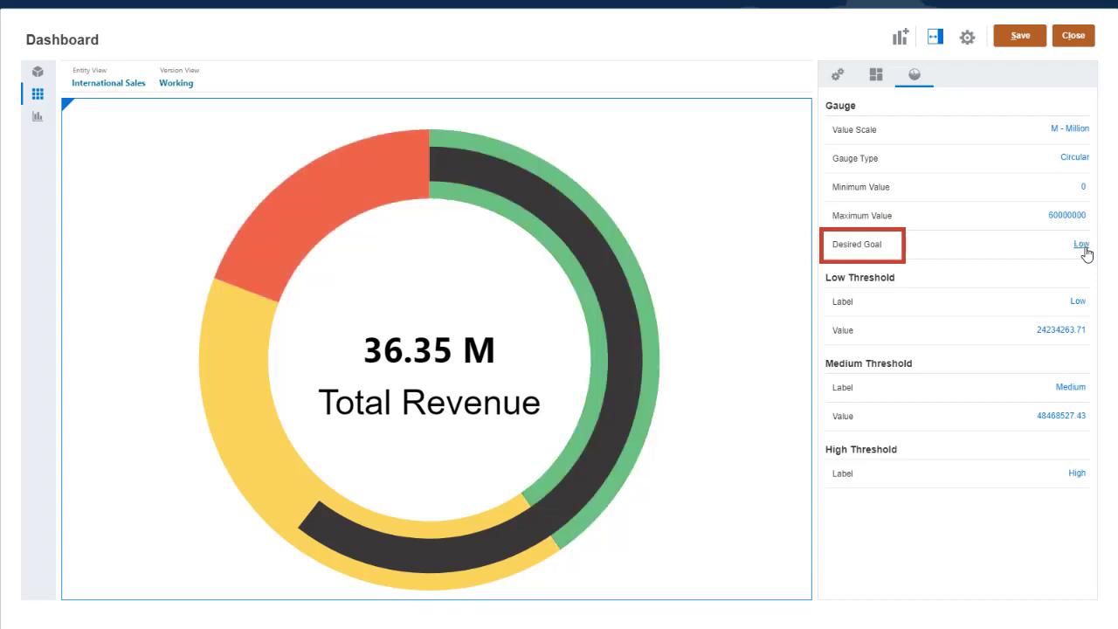
click(1082, 244)
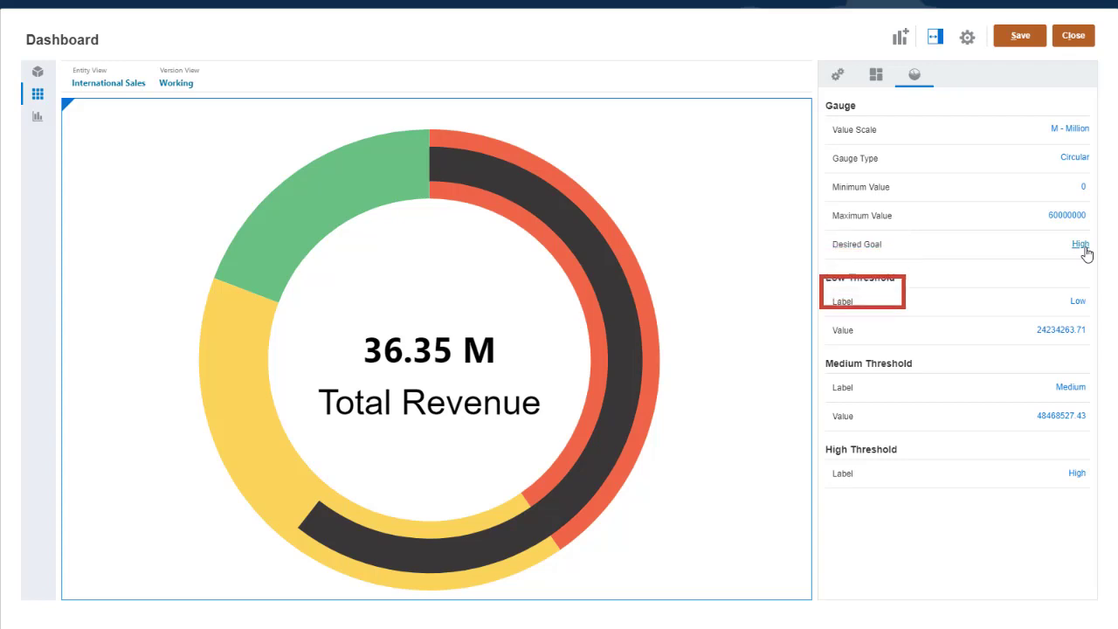
Label the low threshold 'Danger' and set the low and medium thresholds to 20000000 and 40000000
click(1081, 306)
text(Dang)
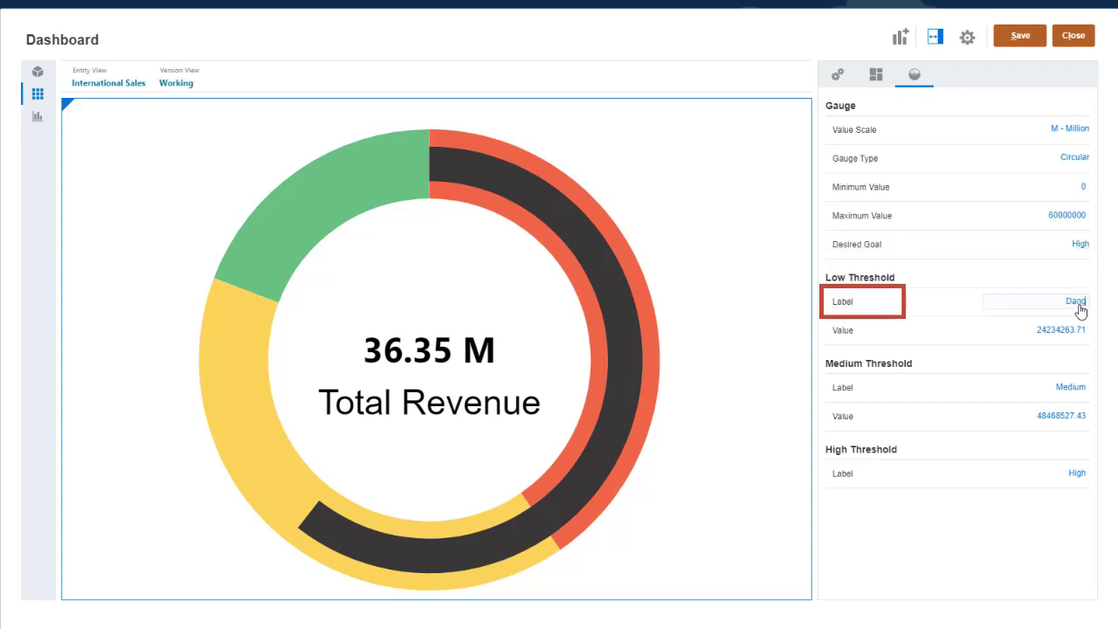
text(er)
key(Return)
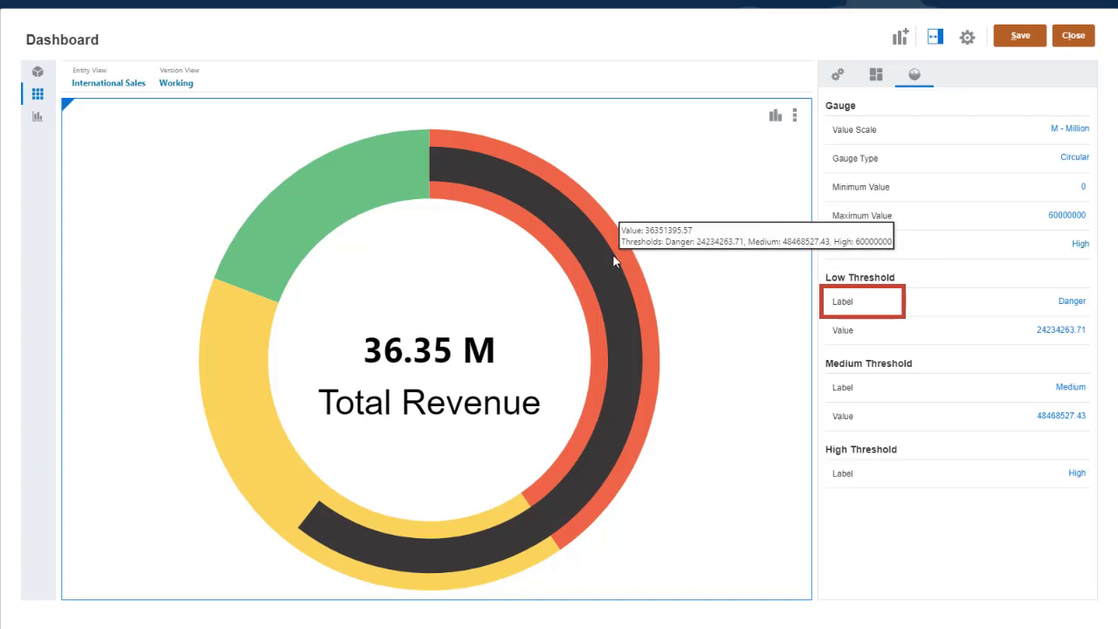
click(1042, 332)
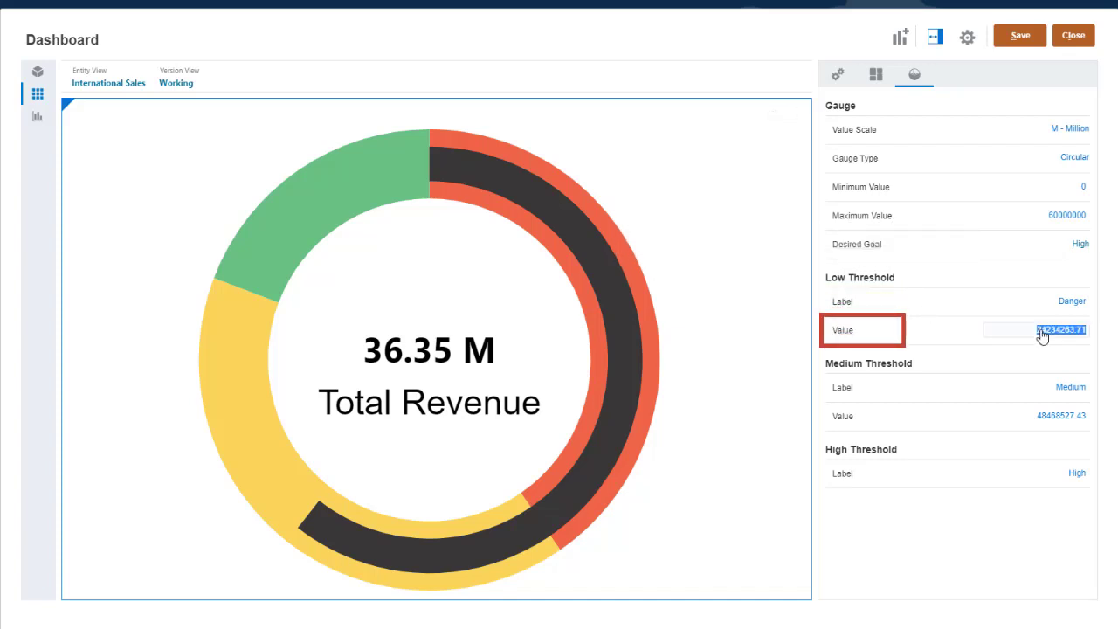
text(20000000)
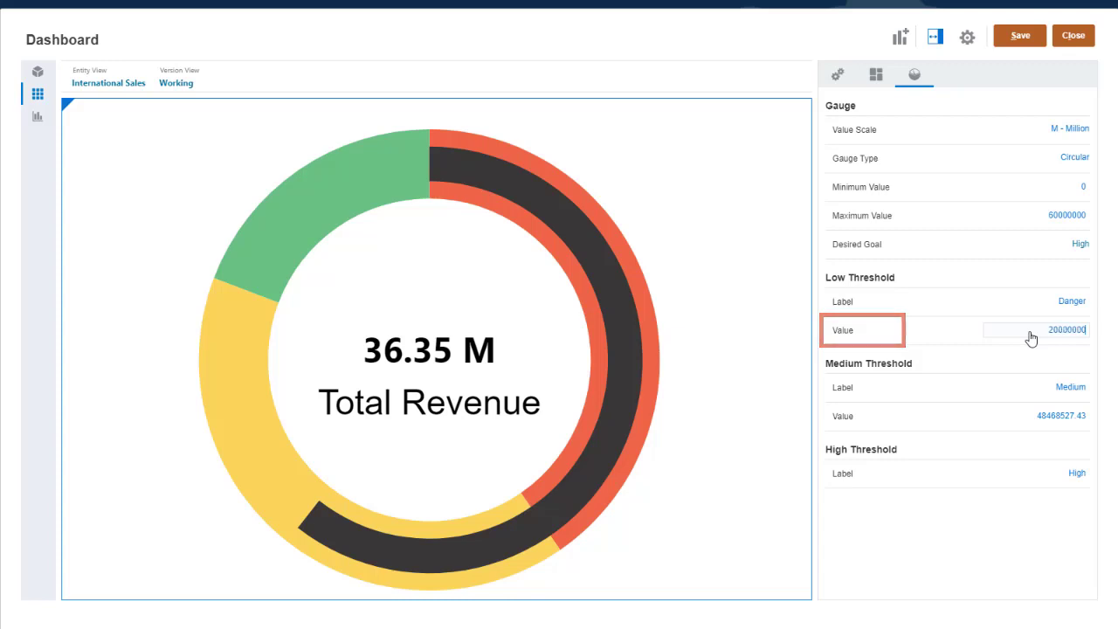
click(1048, 416)
text(40000000)
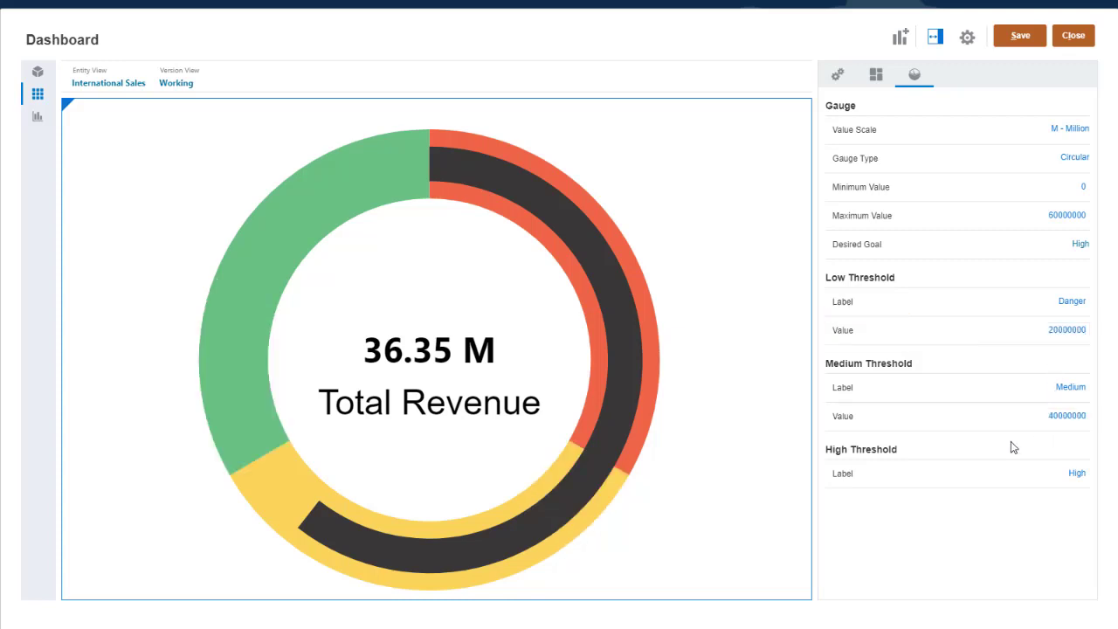
click(799, 116)
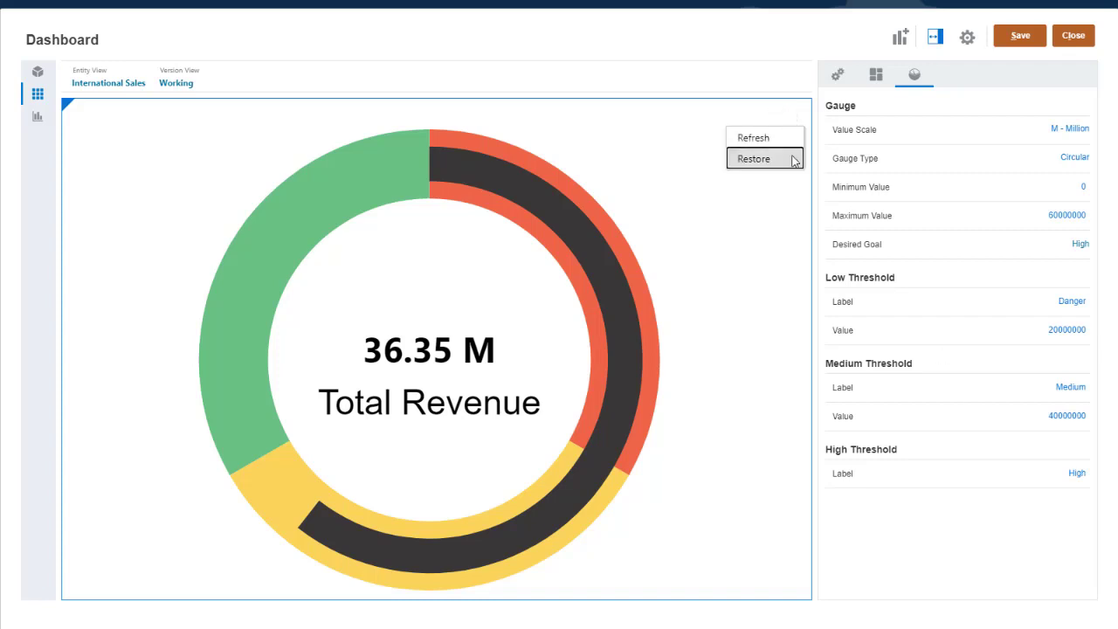
Restore the full dashboard layout and search the Library for 'balan'
click(794, 157)
click(37, 94)
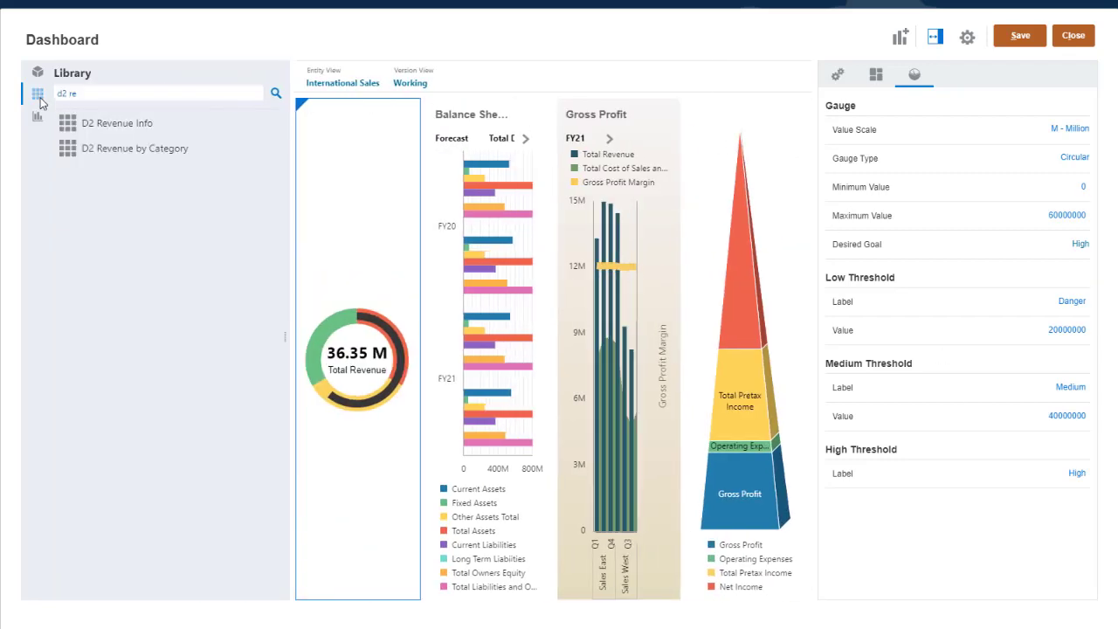
triple_click(70, 94)
text(balan)
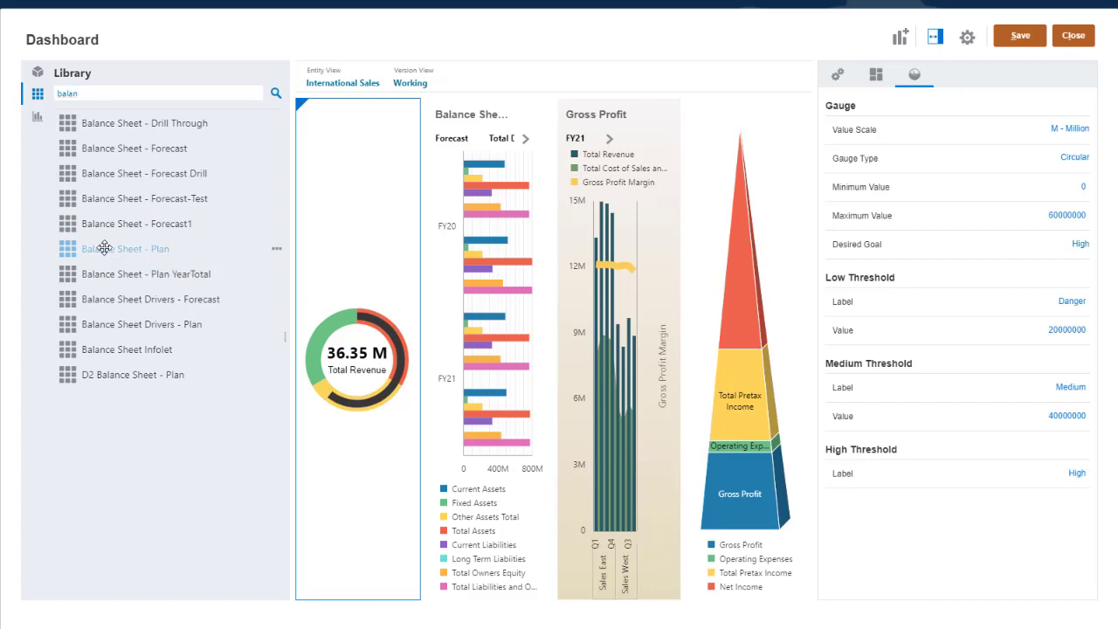
Place Balance Sheet - Plan in the first slot and maximize its tile
drag(96, 249, 299, 265)
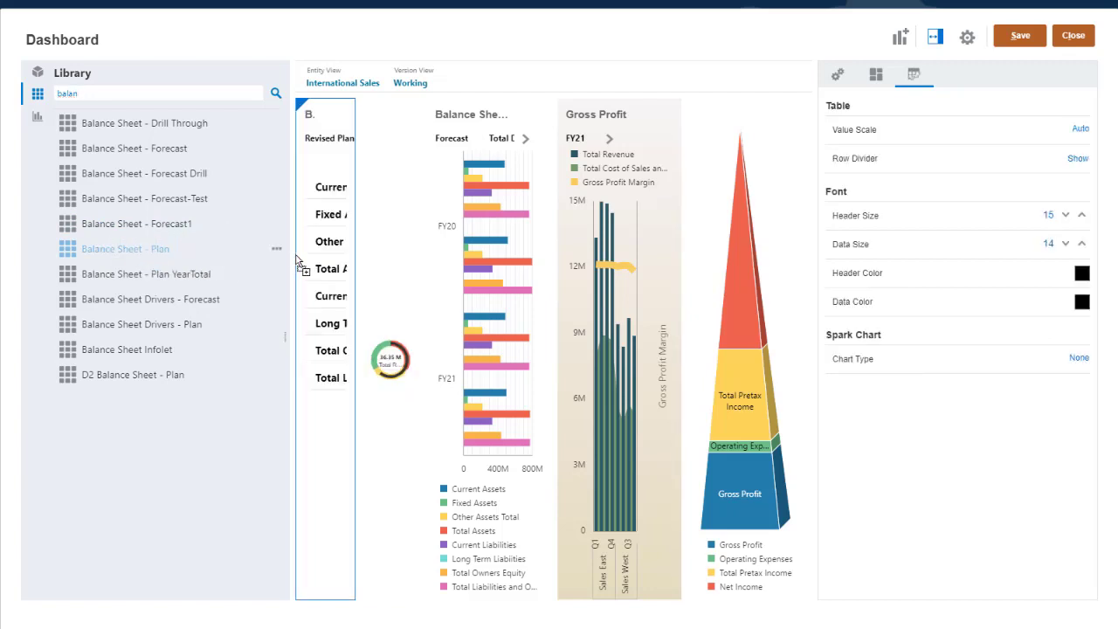
click(285, 337)
click(122, 114)
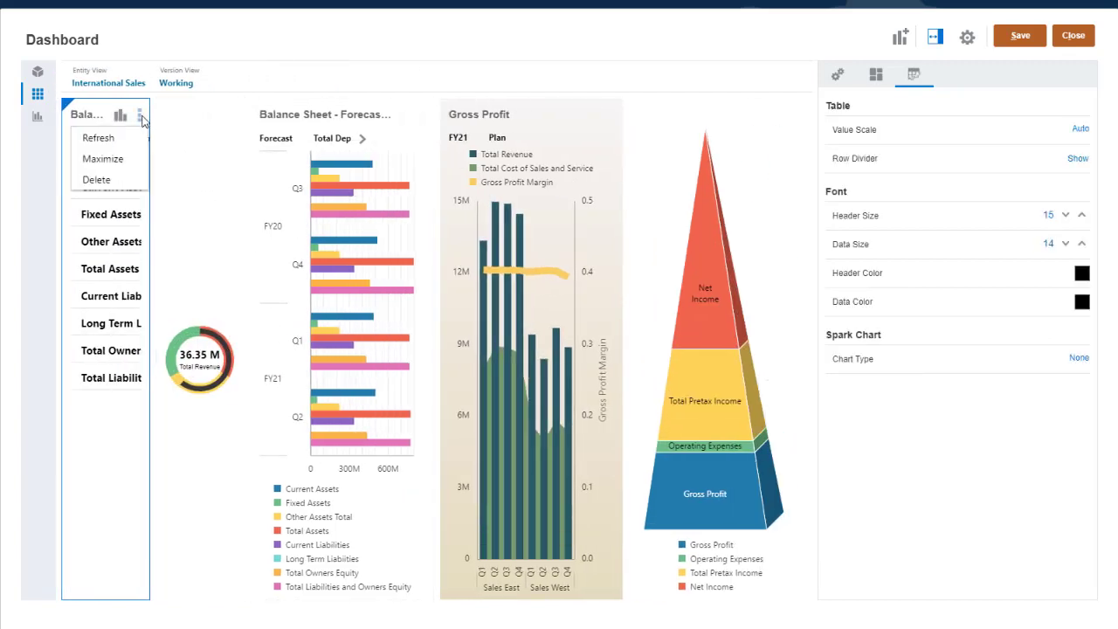
click(130, 160)
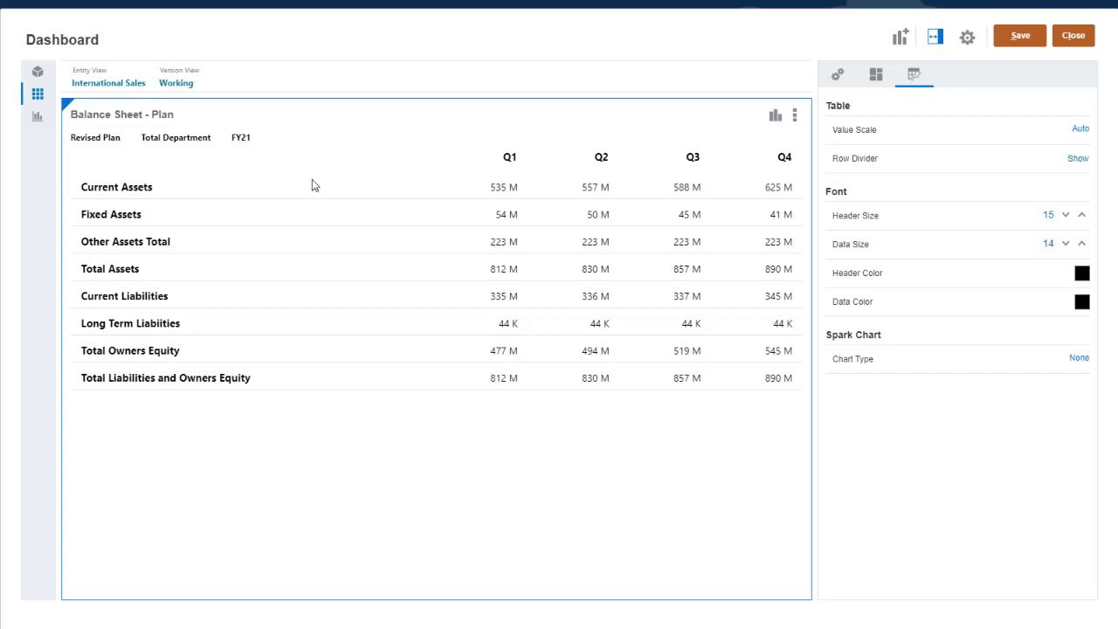
Show Balance Sheet - Plan as a radar chart, trying the Line and Area styles
click(774, 115)
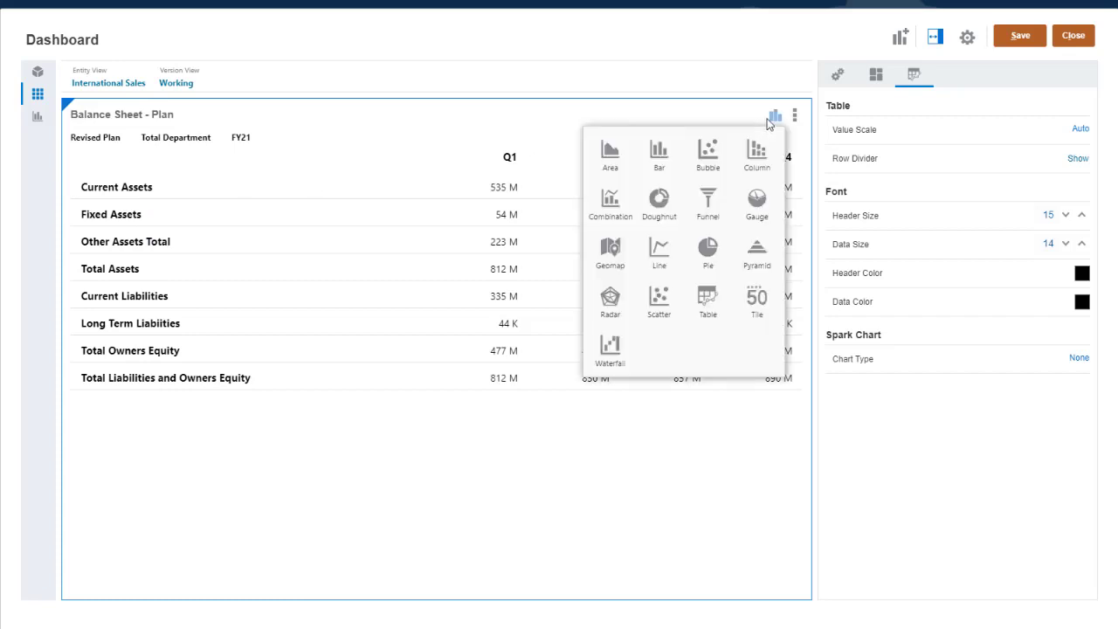
click(611, 306)
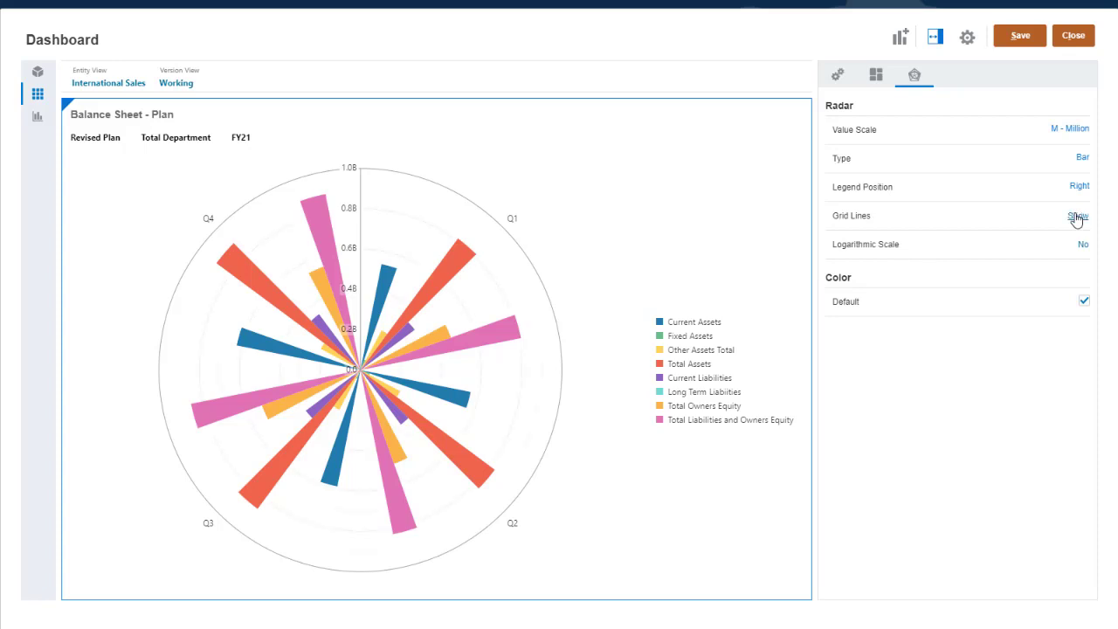
click(1082, 159)
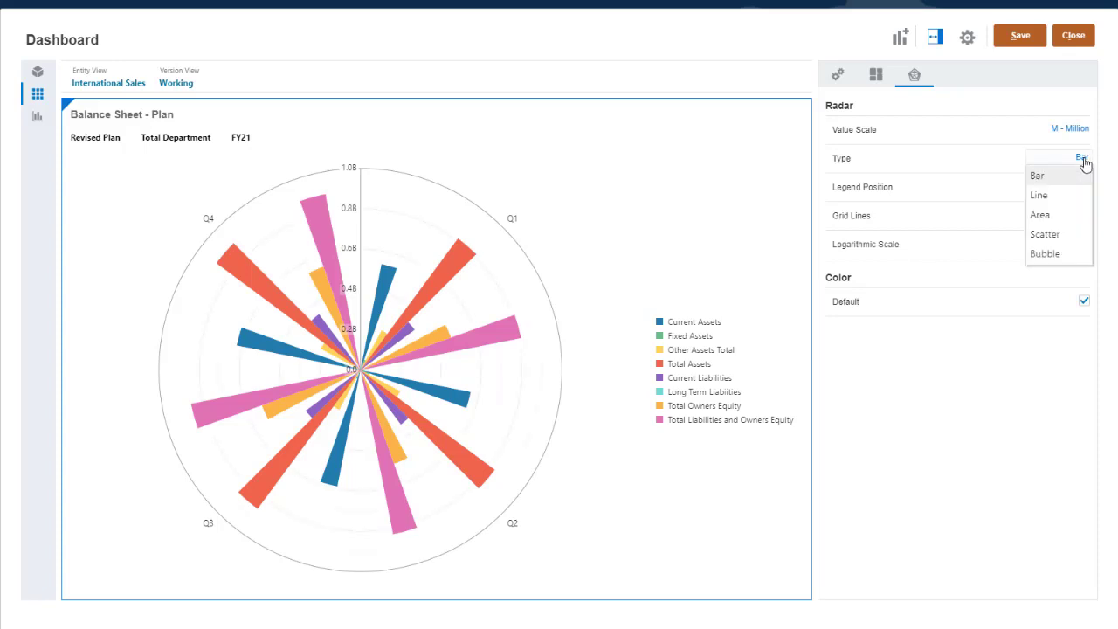
click(1086, 195)
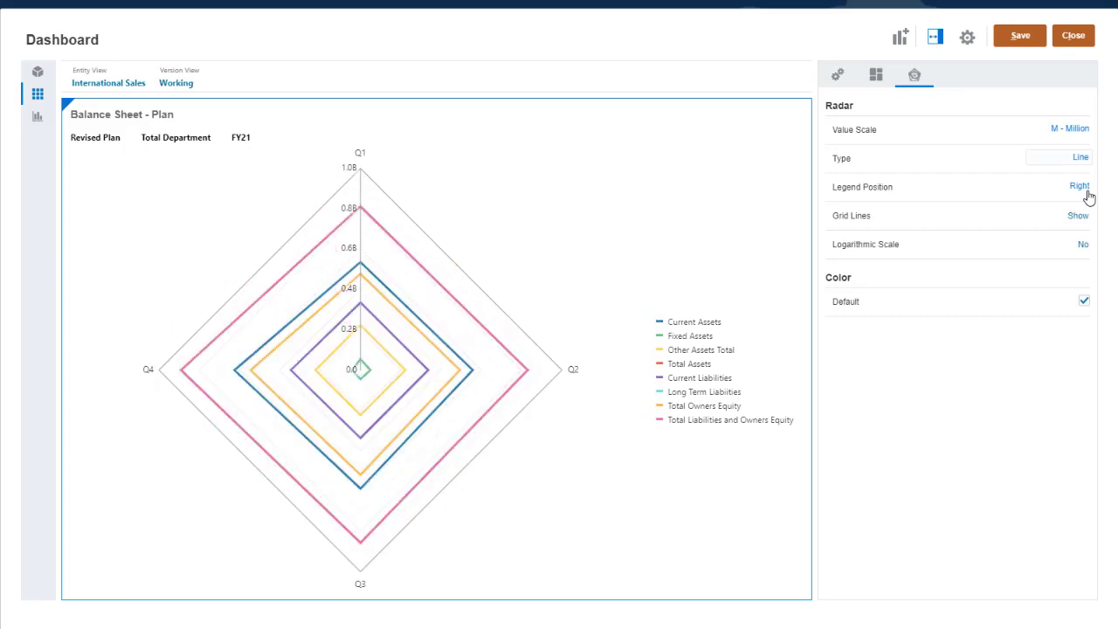
click(1085, 158)
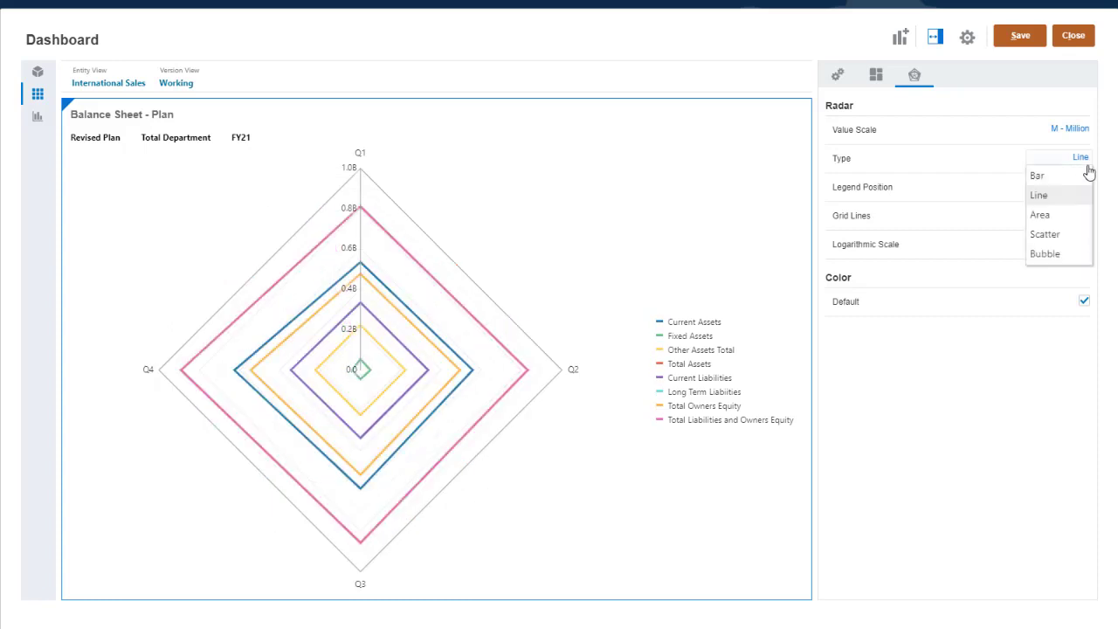
click(1086, 215)
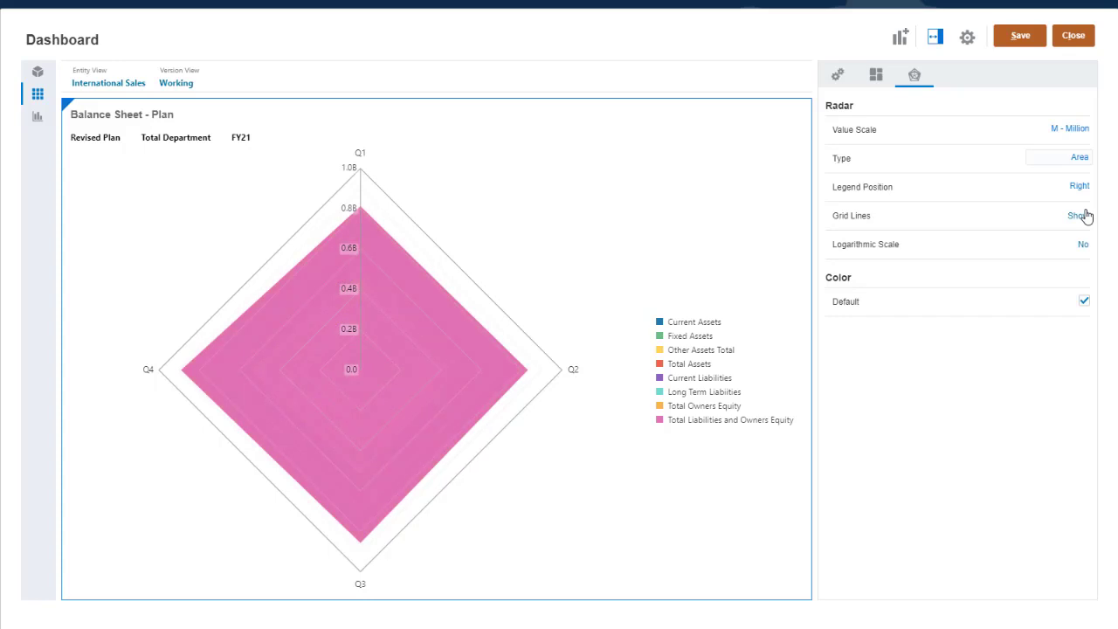
Try the Scatter and Bubble radar types, then settle on Bar
click(1080, 158)
click(1057, 234)
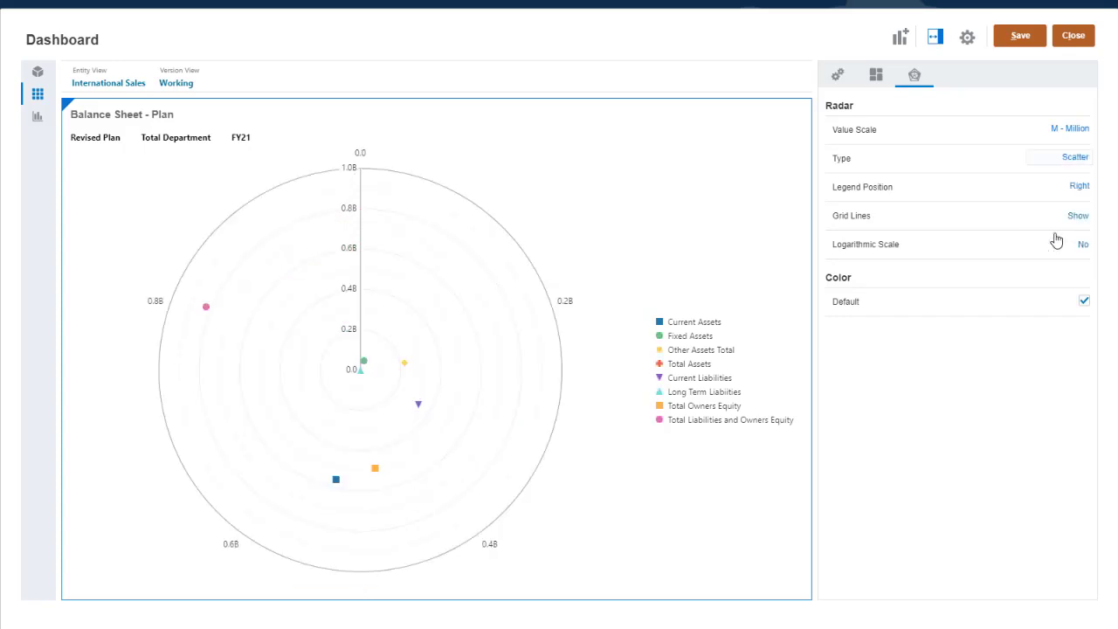
mouse_move(418, 406)
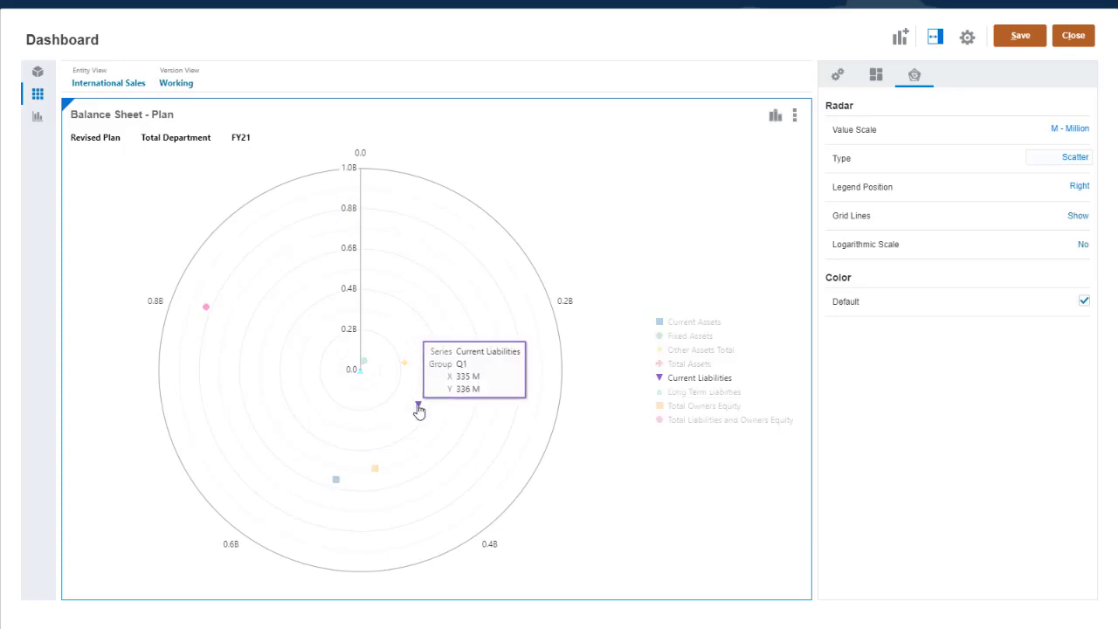
click(1052, 163)
click(1057, 252)
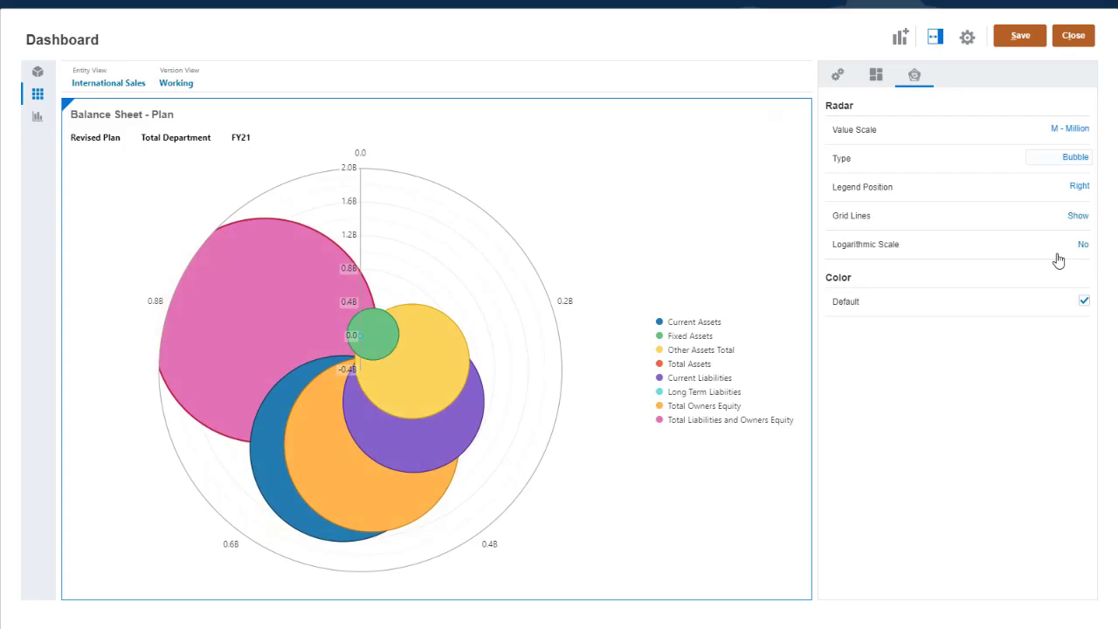
click(1065, 164)
click(1068, 175)
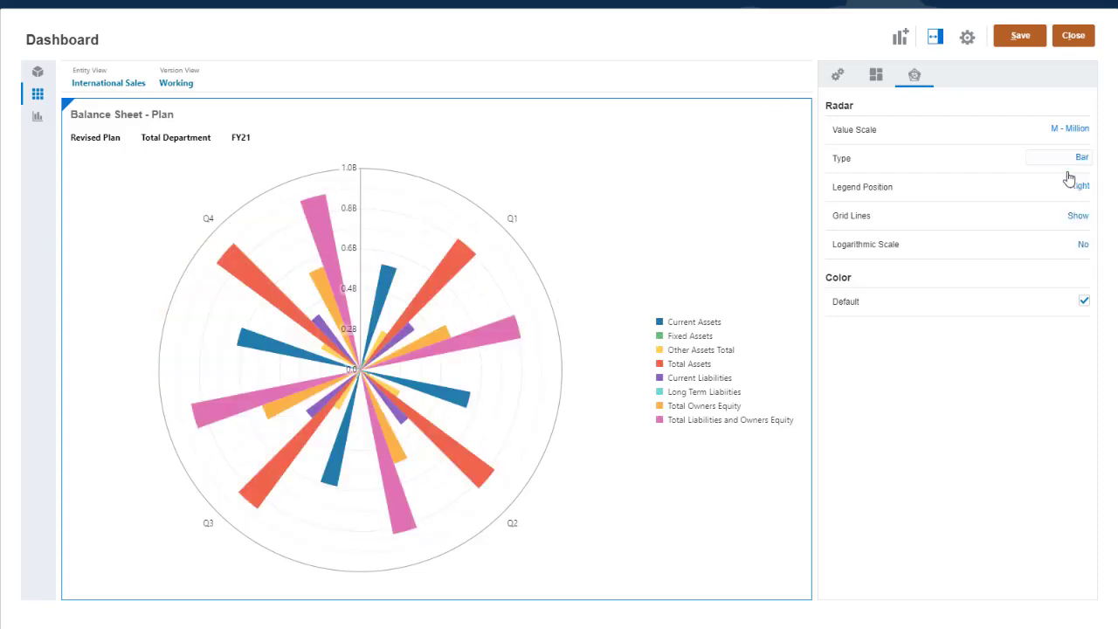
click(1080, 194)
Set the radar legend position to None and restore the full dashboard
click(1078, 204)
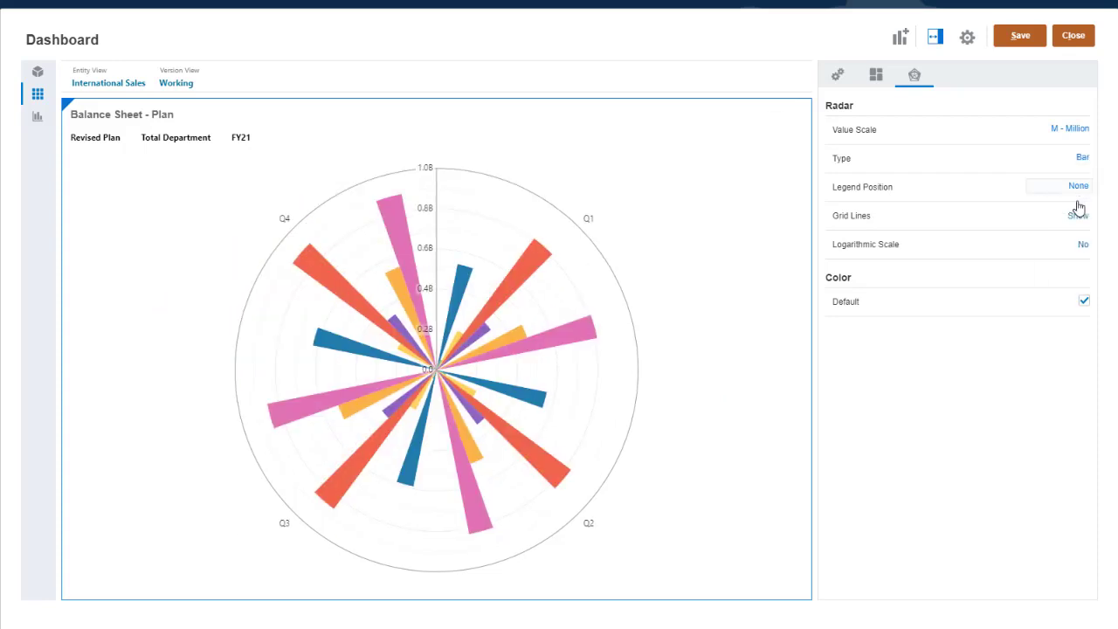
click(800, 115)
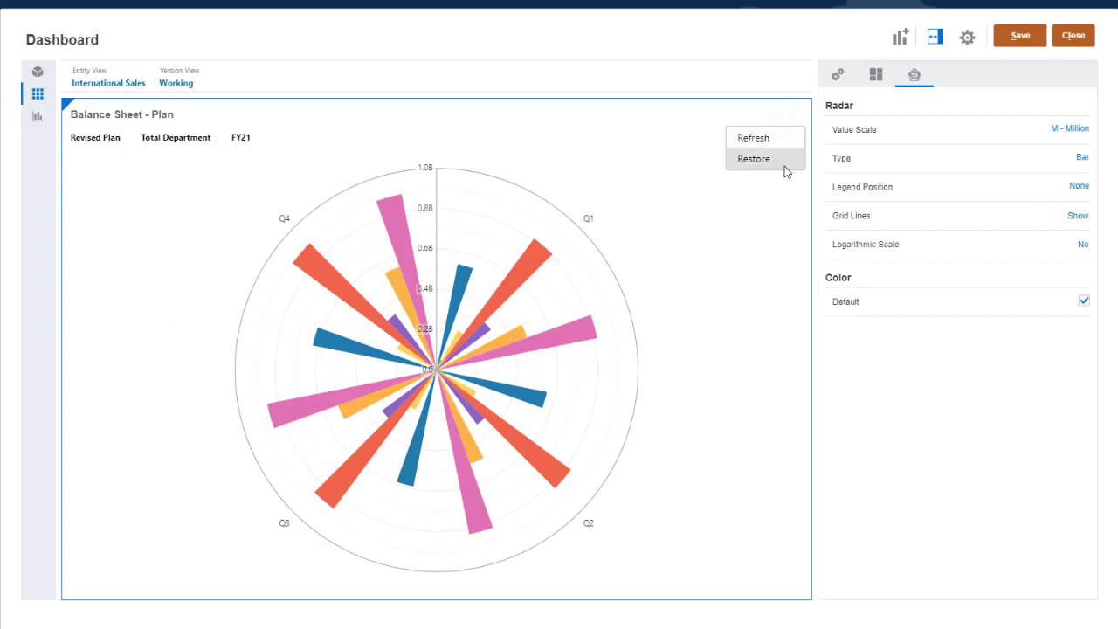
click(788, 160)
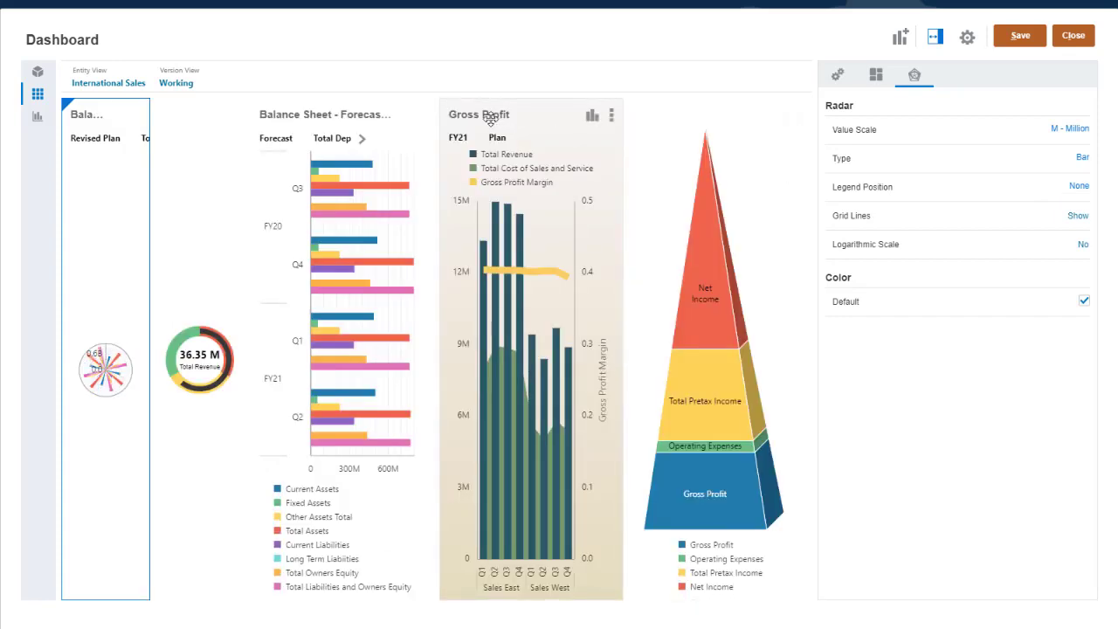
Move Gross Profit top-left, a balance sheet below it, and the gauge beside it
drag(474, 119, 344, 100)
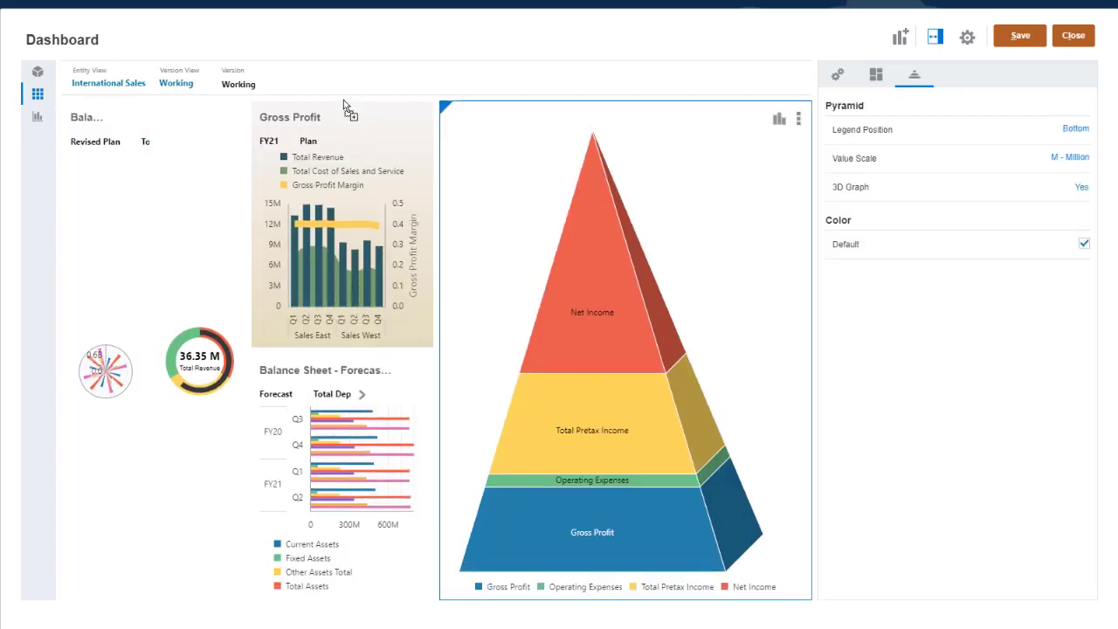
drag(121, 132, 434, 387)
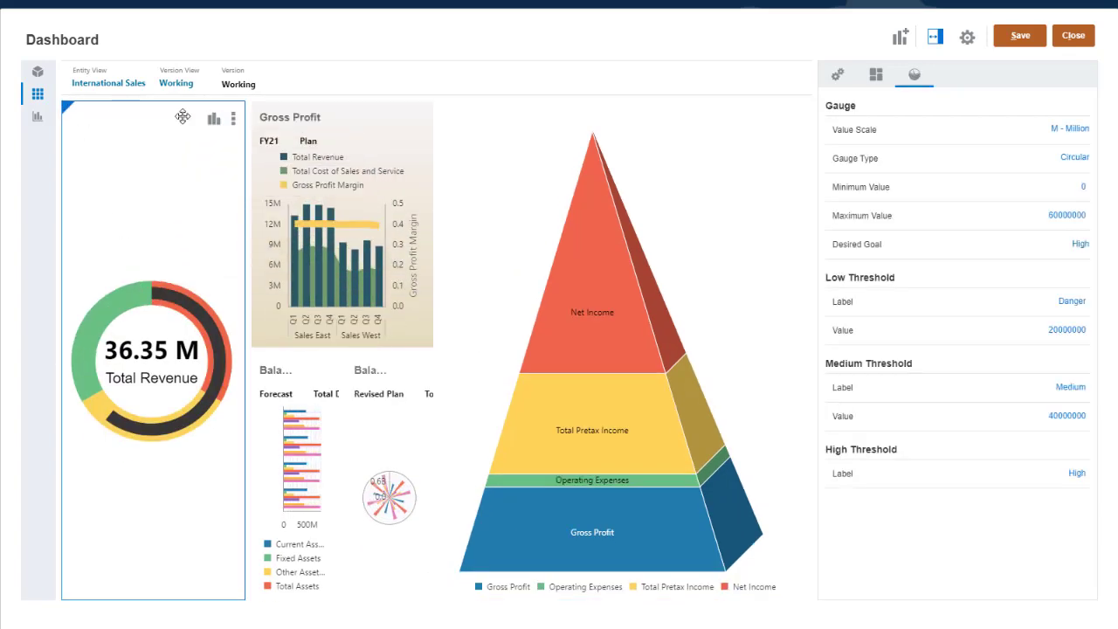
mouse_move(183, 118)
mouse_down()
mouse_move(390, 172)
mouse_move(430, 148)
mouse_up()
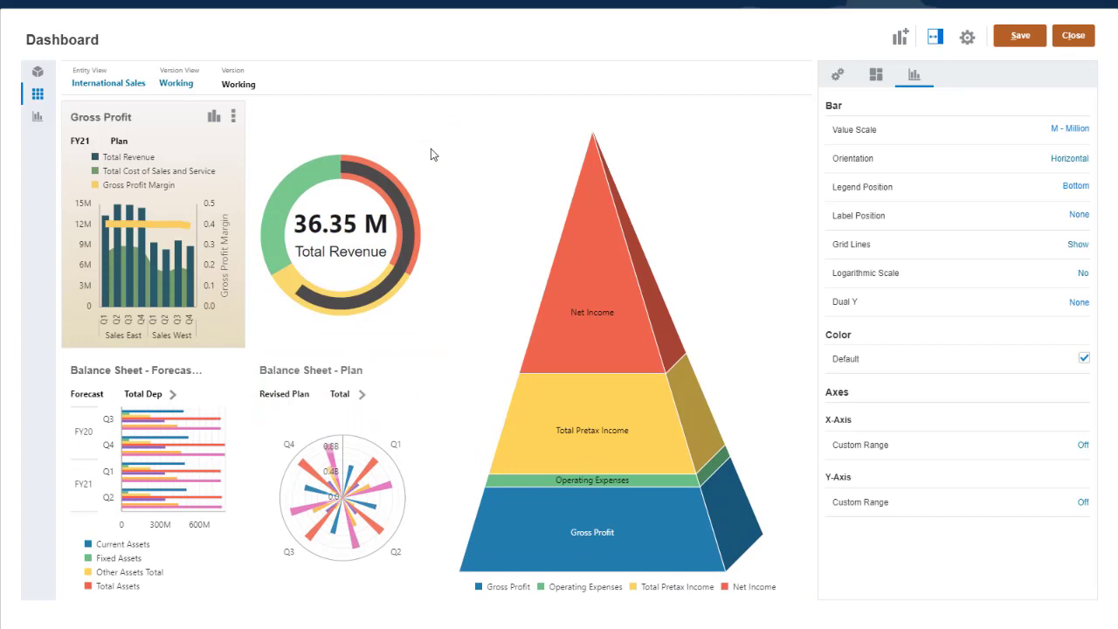
Narrow the pyramid to 29% width and widen Gross Profit to 70%
click(609, 303)
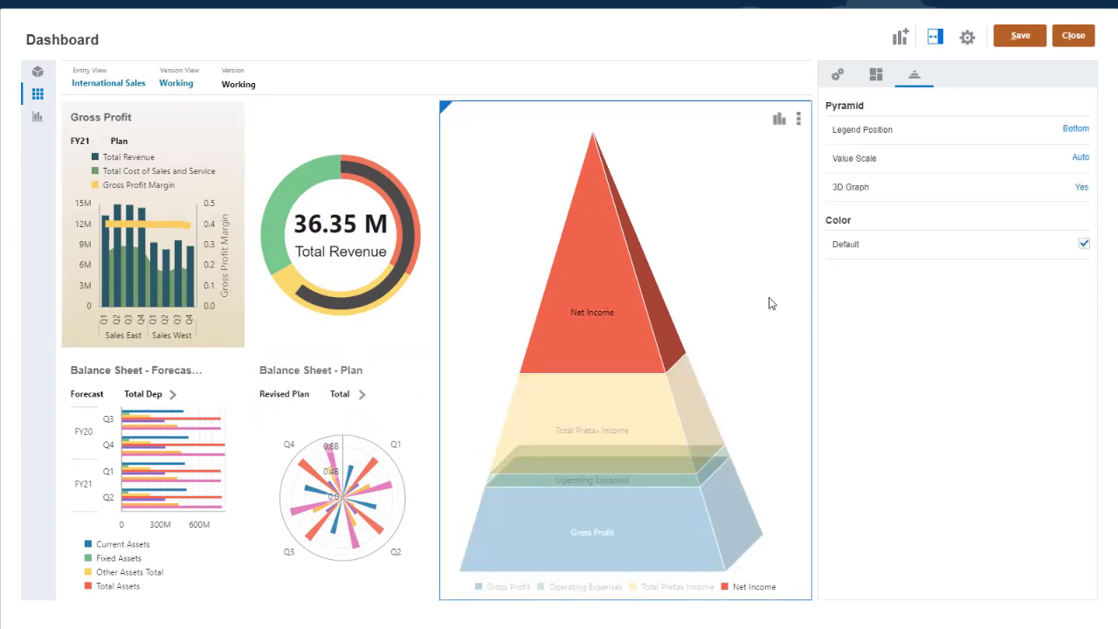
click(876, 74)
click(1066, 187)
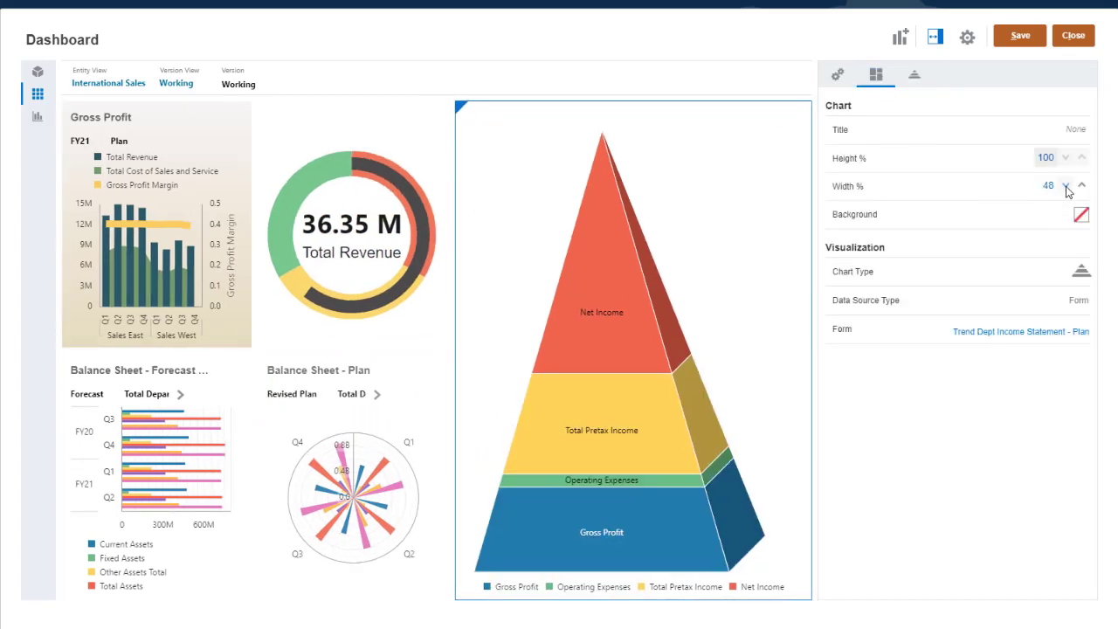
click(305, 179)
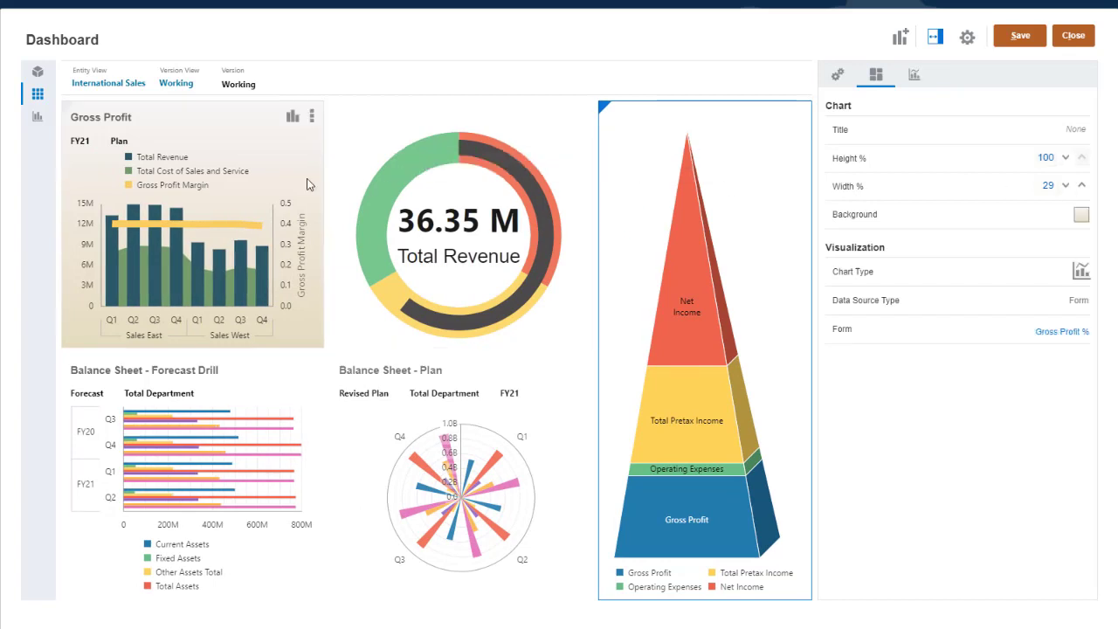
click(1082, 187)
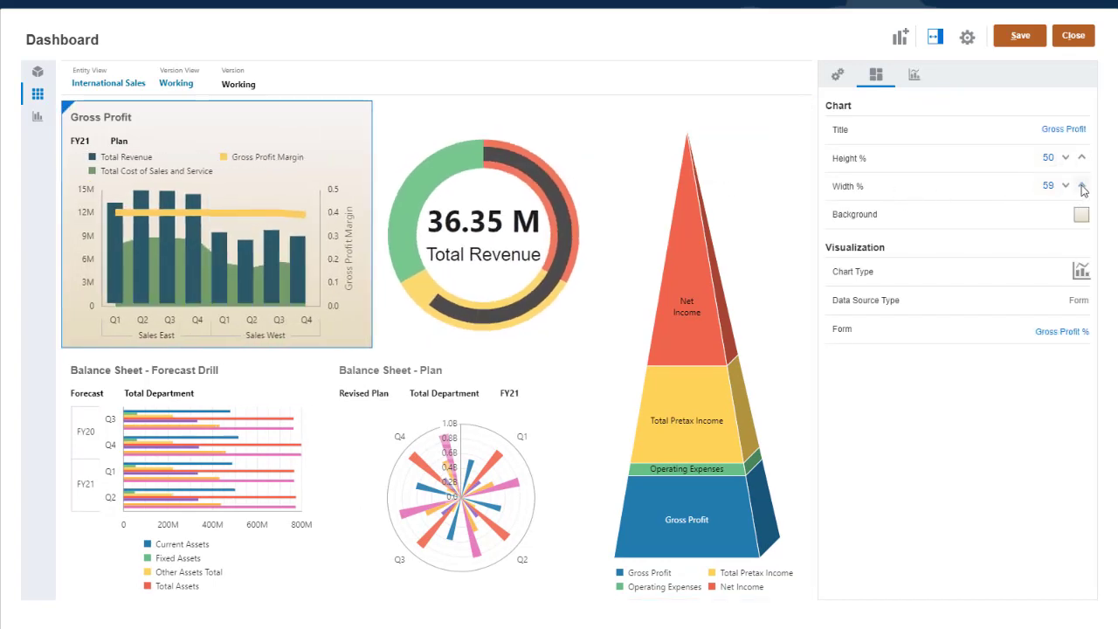
click(1082, 187)
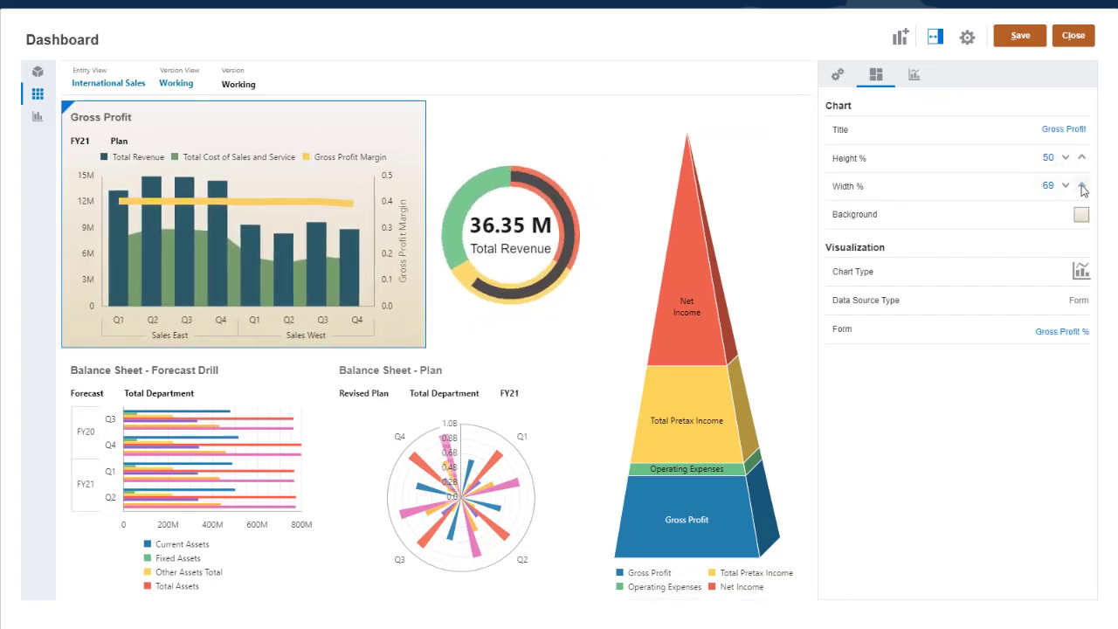
Widen the Forecast Drill chart to 70% and shorten the revenue gauge to 45% height
click(206, 436)
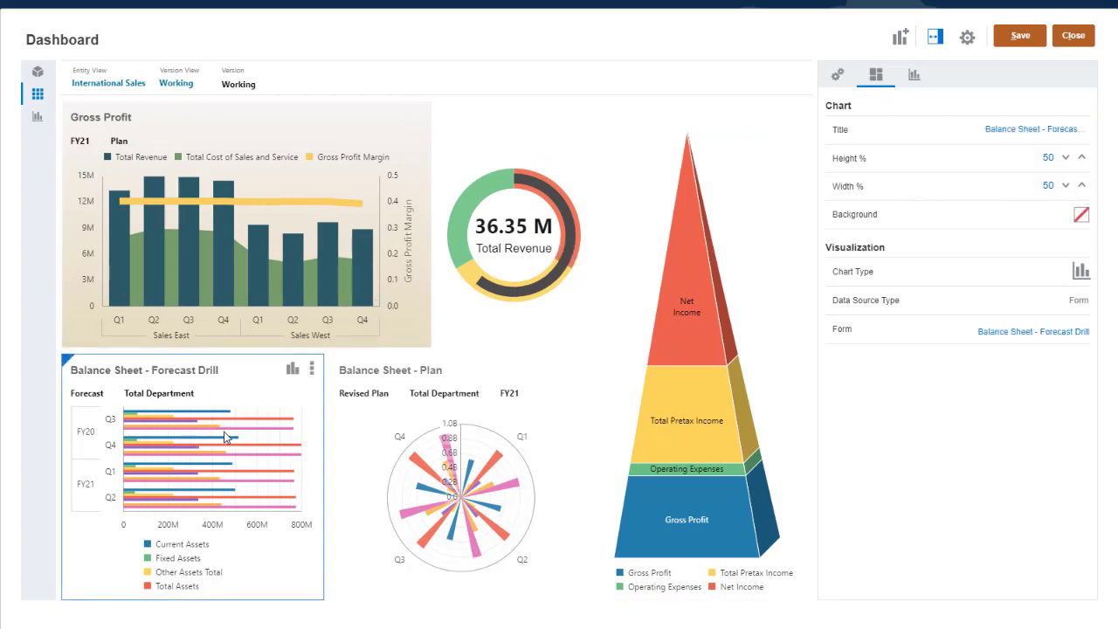
click(1082, 187)
click(1082, 187)
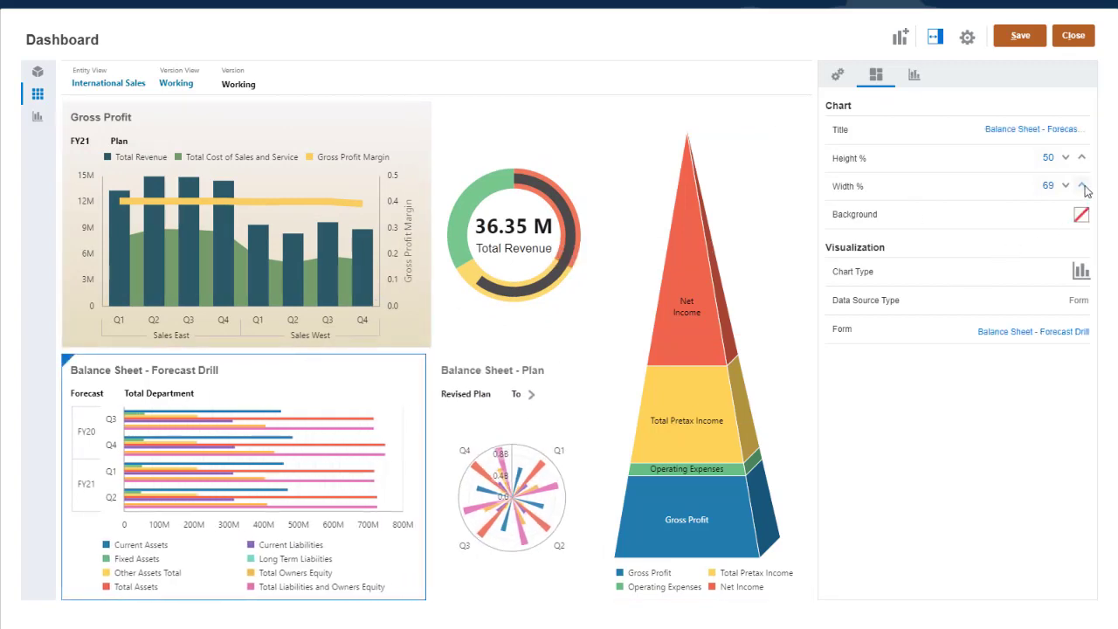
click(585, 219)
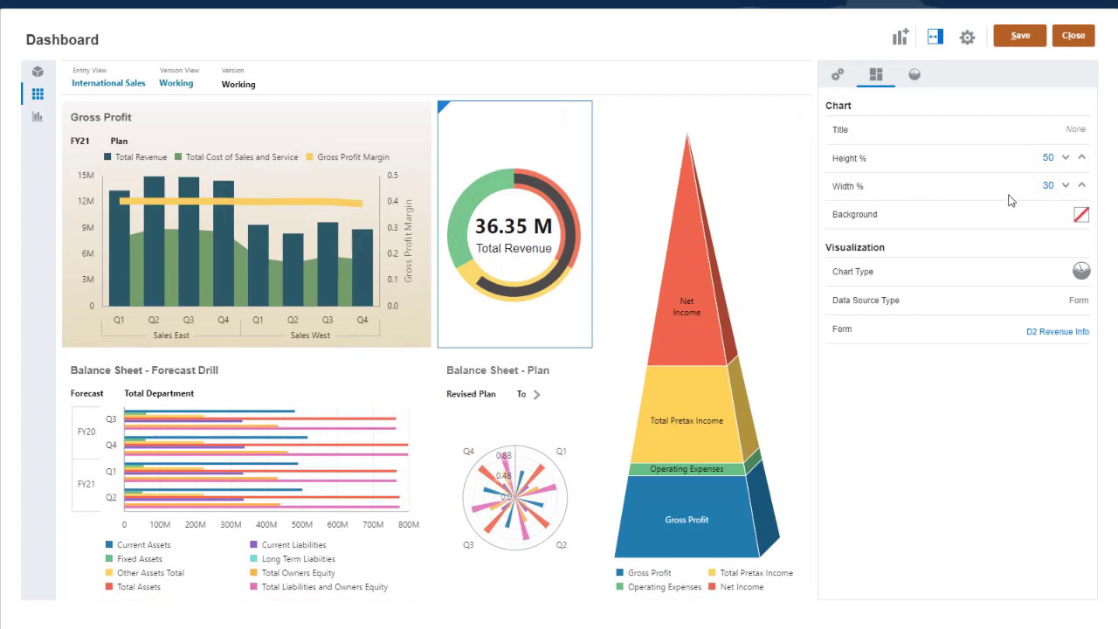
click(1066, 157)
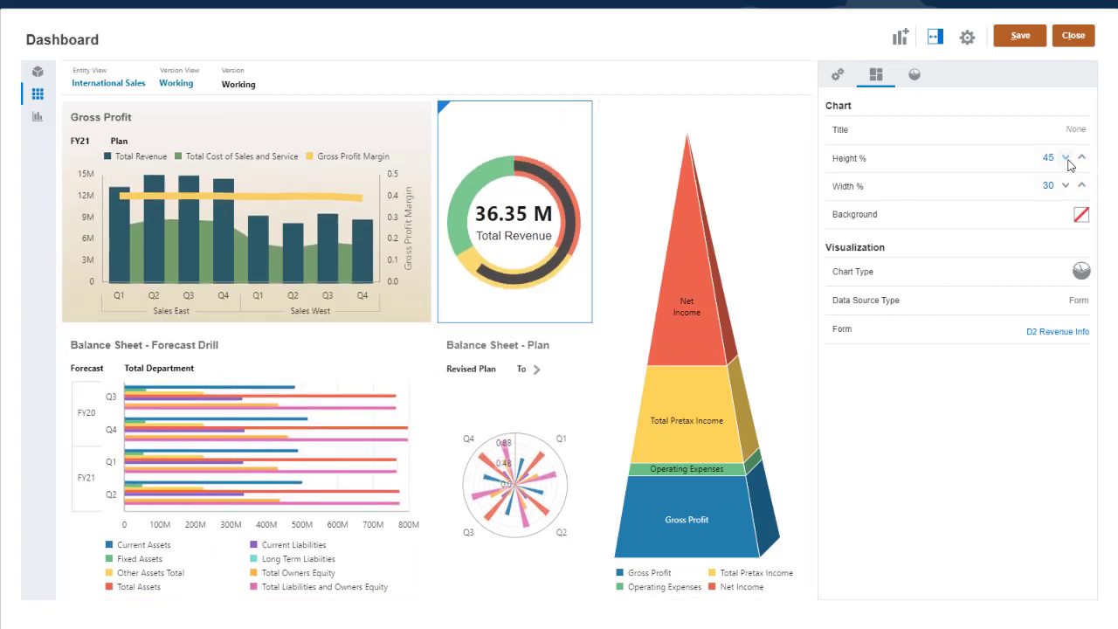
Name it 'Basic Dashboard', show borders, hide POV bars, and set background #dcdcdc
click(835, 77)
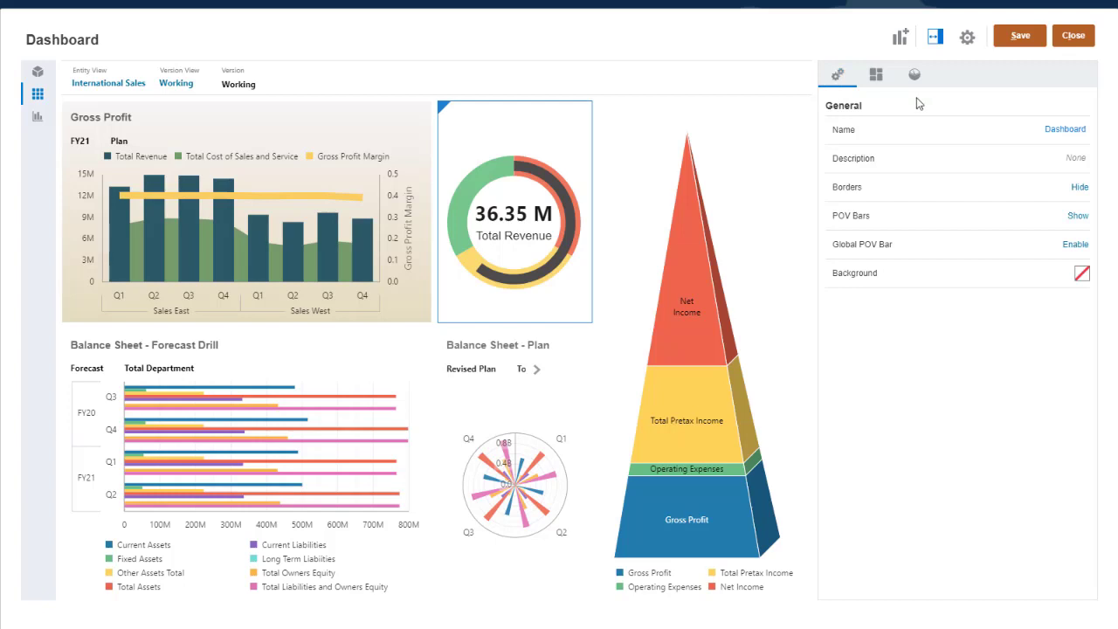
click(1045, 131)
text(Basic)
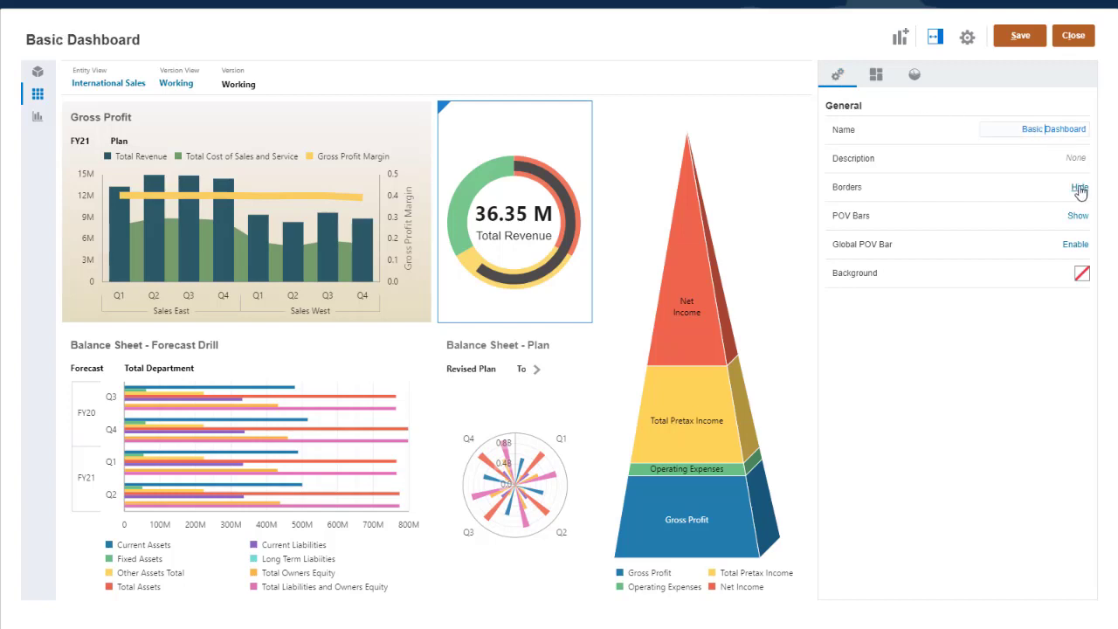
click(1079, 188)
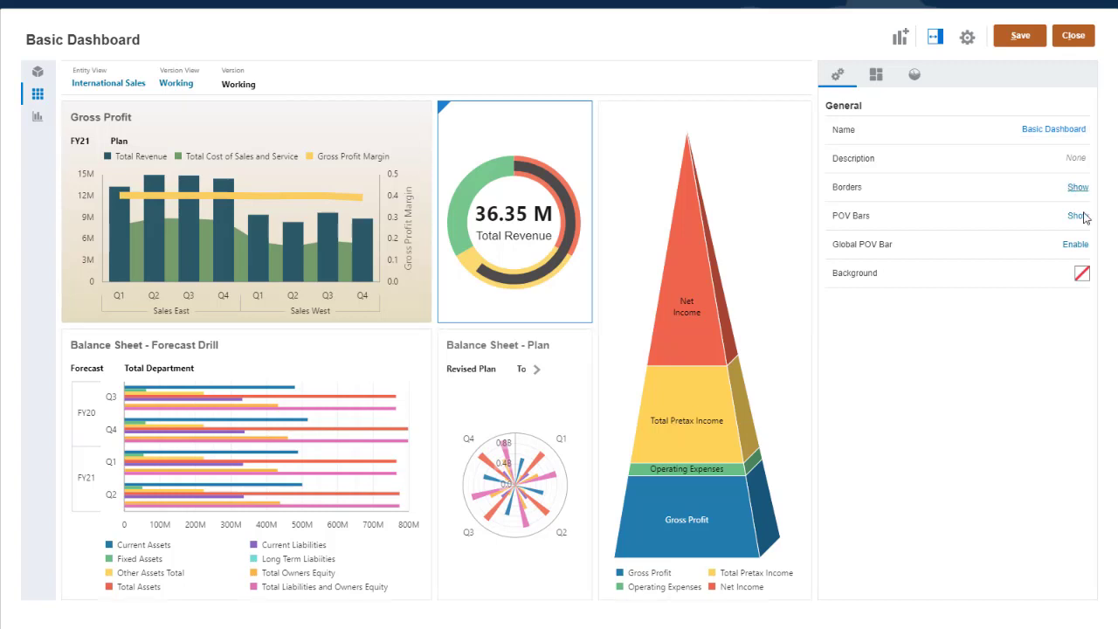
click(1079, 217)
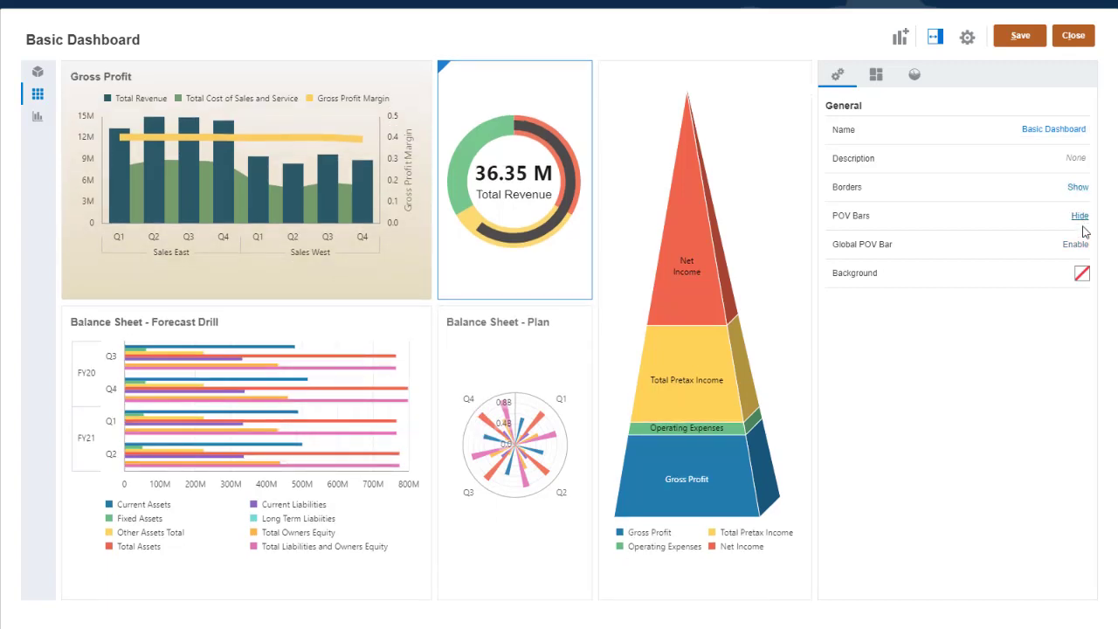
click(1081, 275)
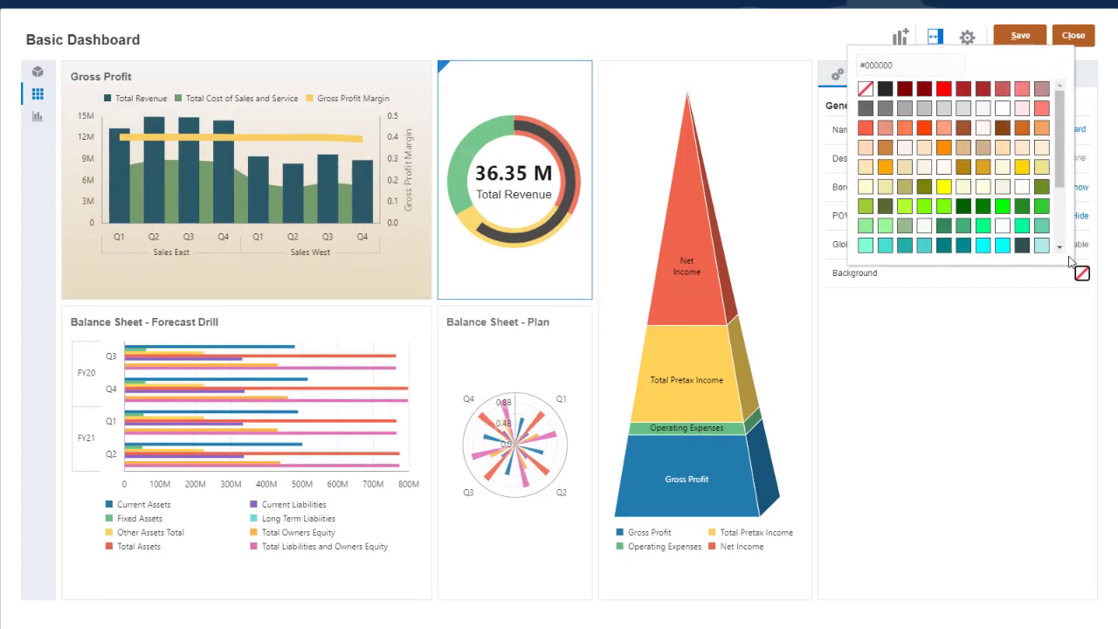
click(964, 109)
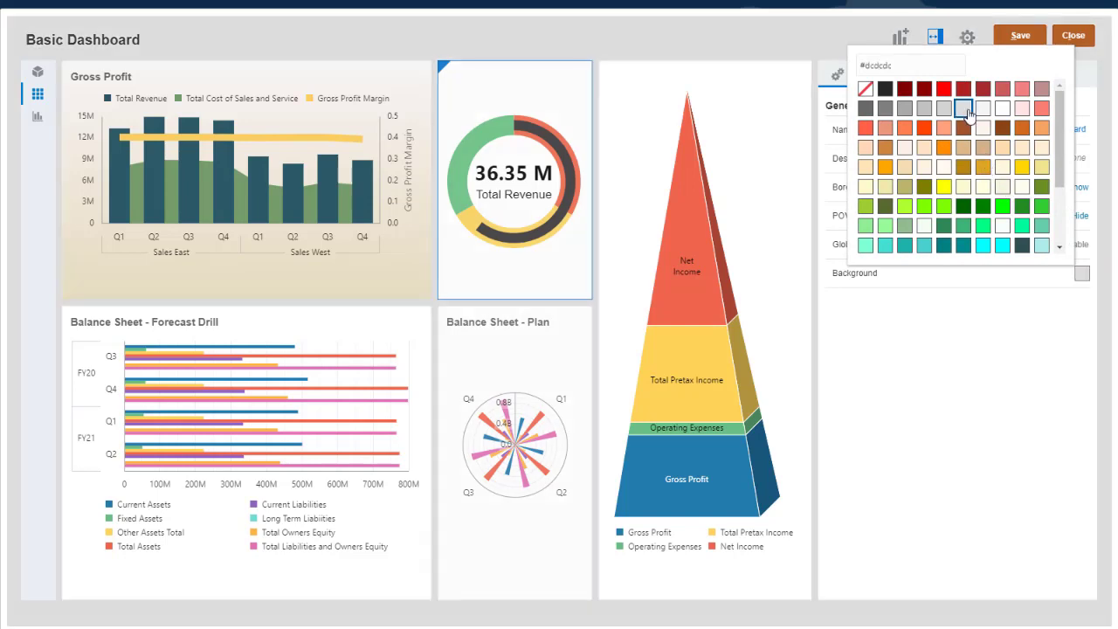
Hide the properties panel, save Basic Dashboard, confirm, and run it in view mode
click(935, 36)
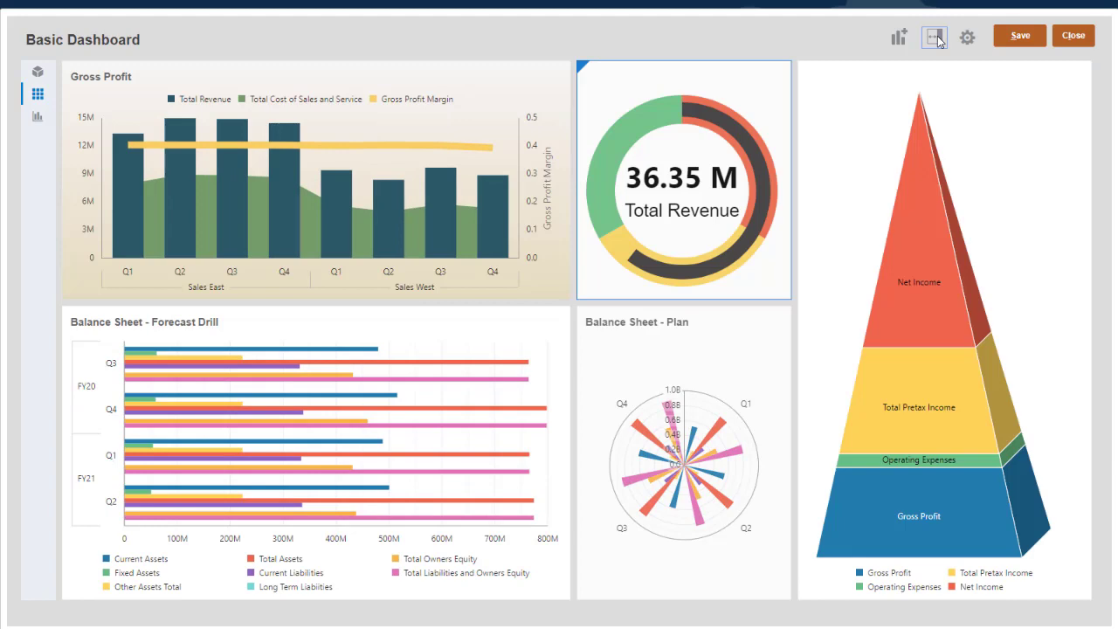
click(1019, 36)
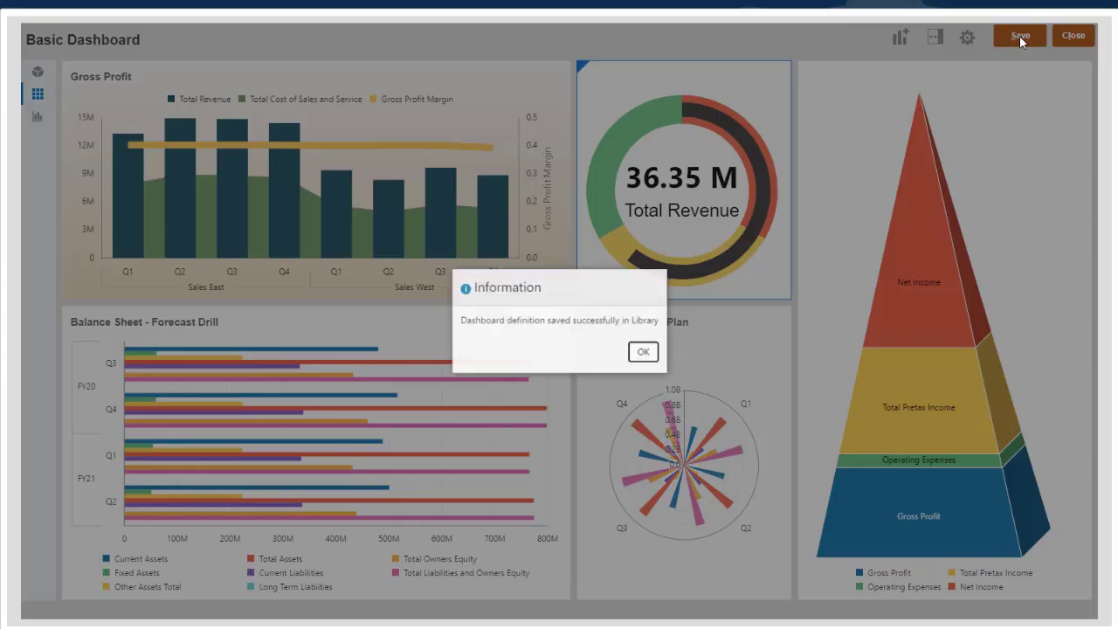
click(649, 358)
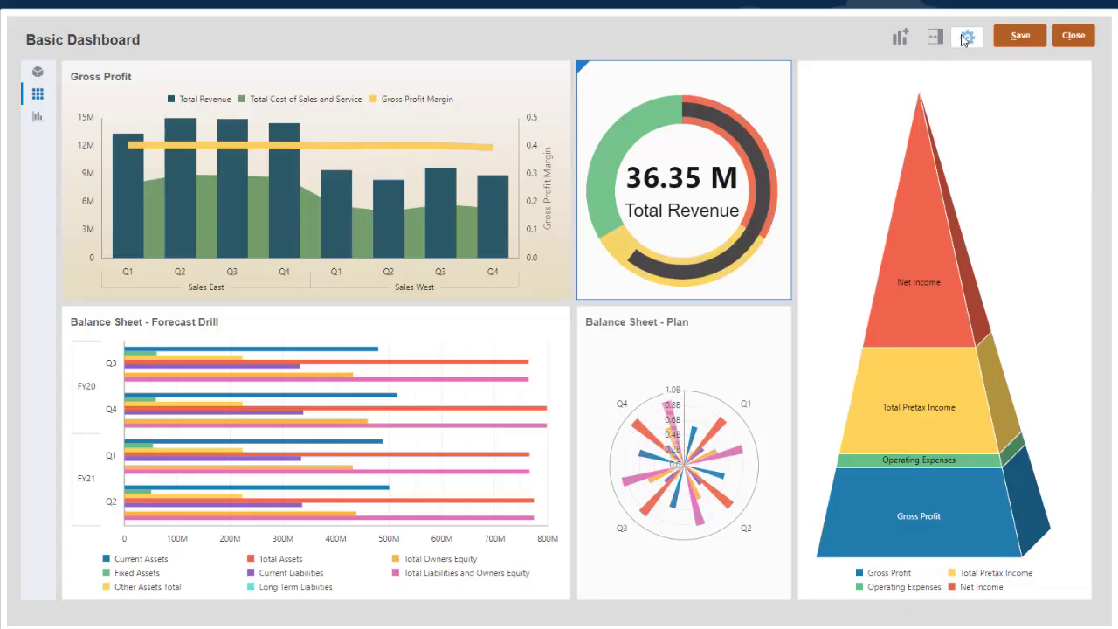
click(966, 38)
click(996, 103)
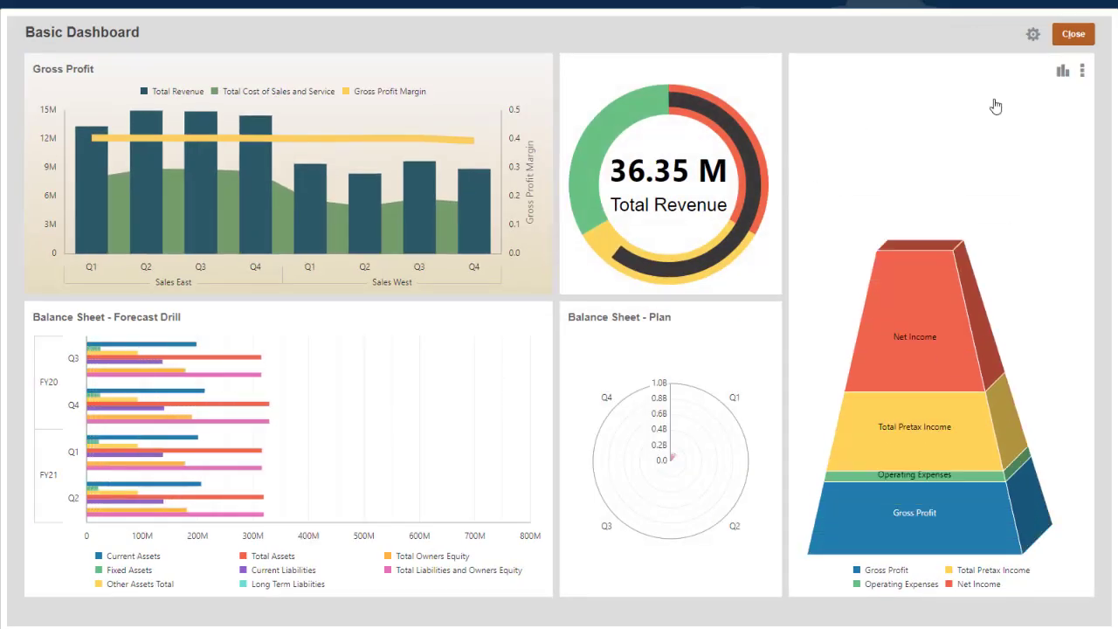